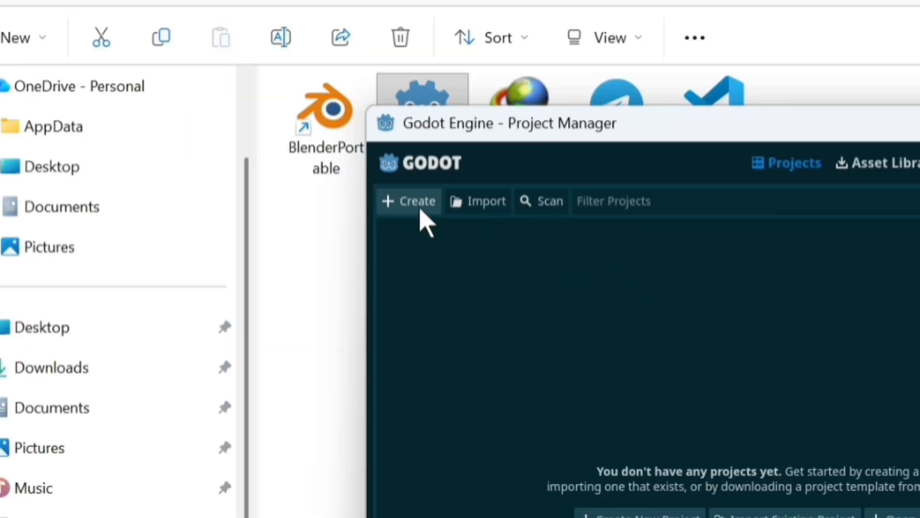
Create a new project named Mainmenu in the E:/Book/psonal/GProject folder with the Mobile renderer.
click(239, 103)
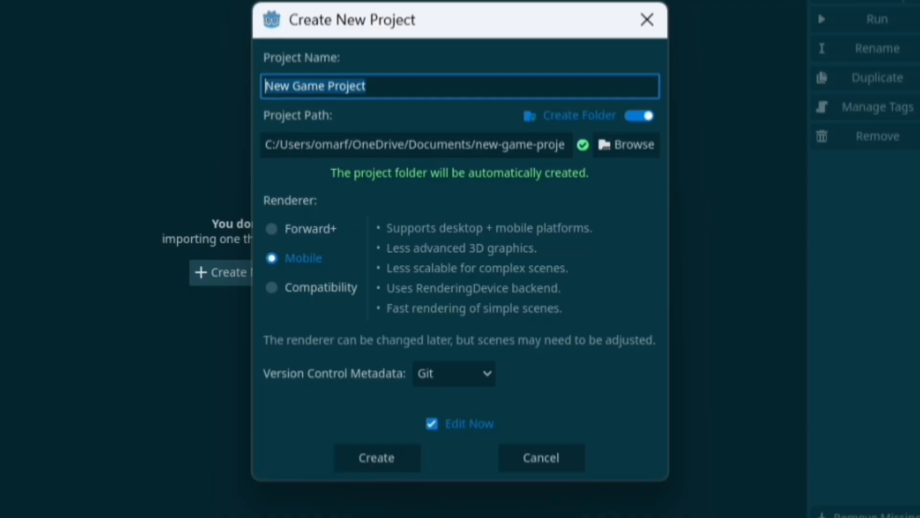
text(Main)
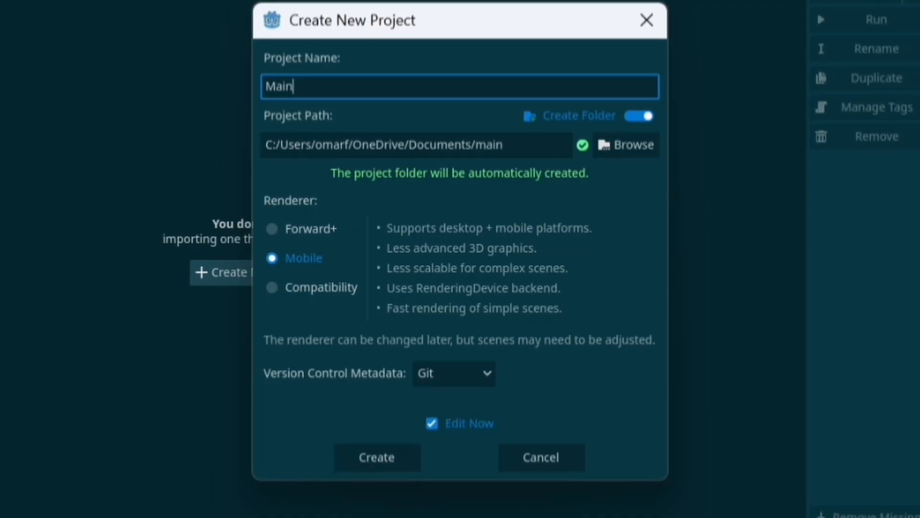
text(menu)
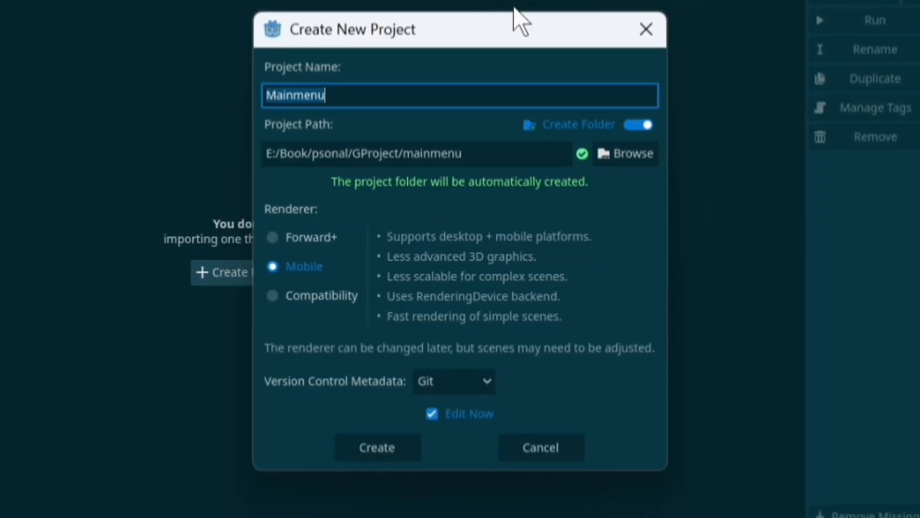
click(409, 452)
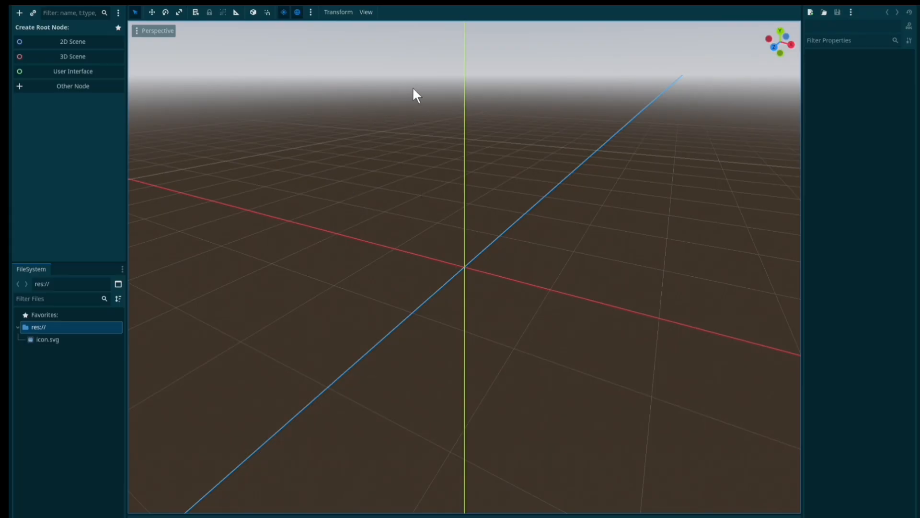
In the 2D workspace, create a 2D scene root node and rename it MainMenu.
click(396, 2)
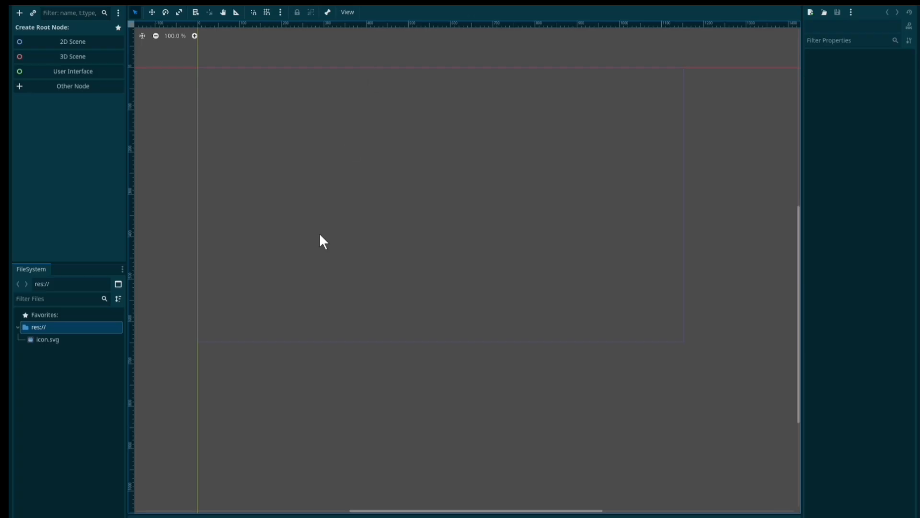
click(86, 43)
click(84, 29)
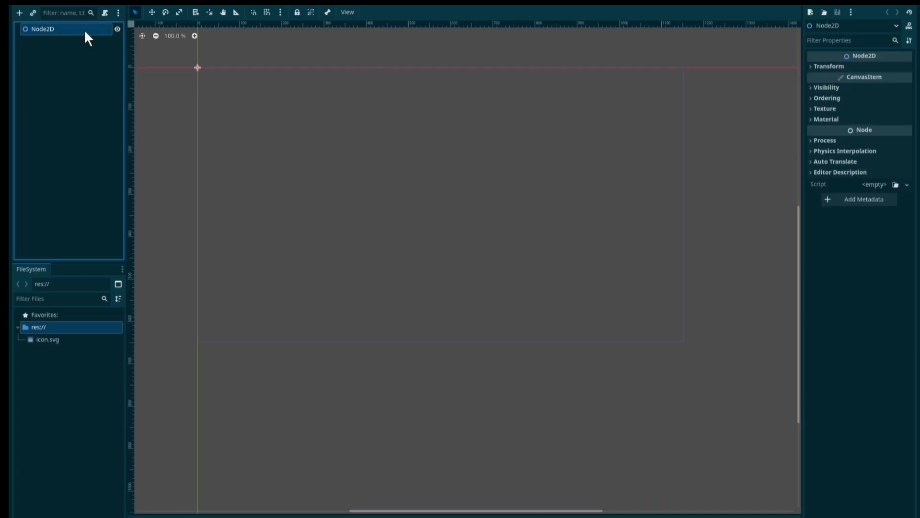
click(83, 28)
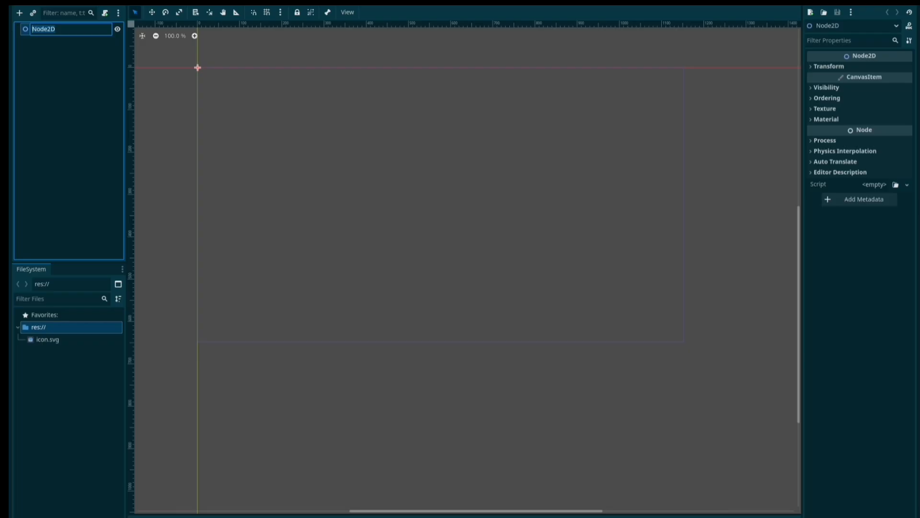
text(MainMenu)
key(Return)
scroll(467, 171, up, 1)
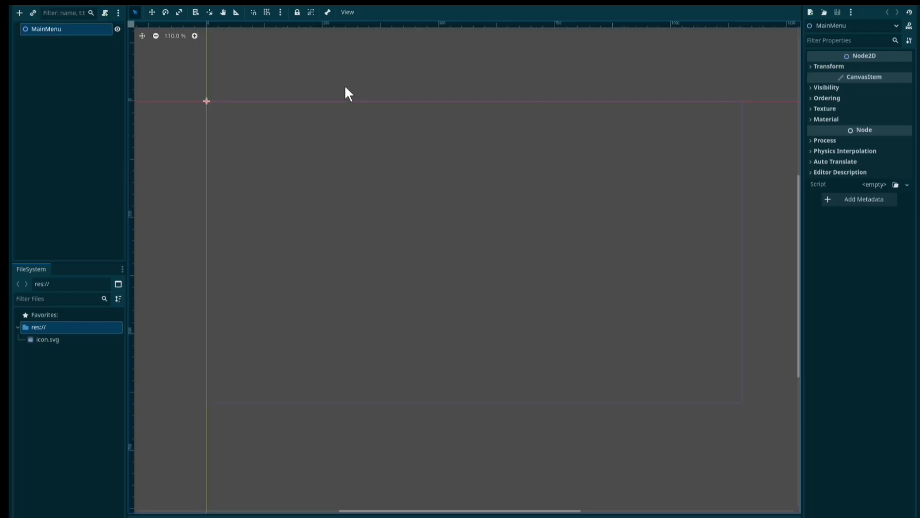
In the project's display window settings, set the viewport width to 1280 and increase the viewport height.
click(47, 1)
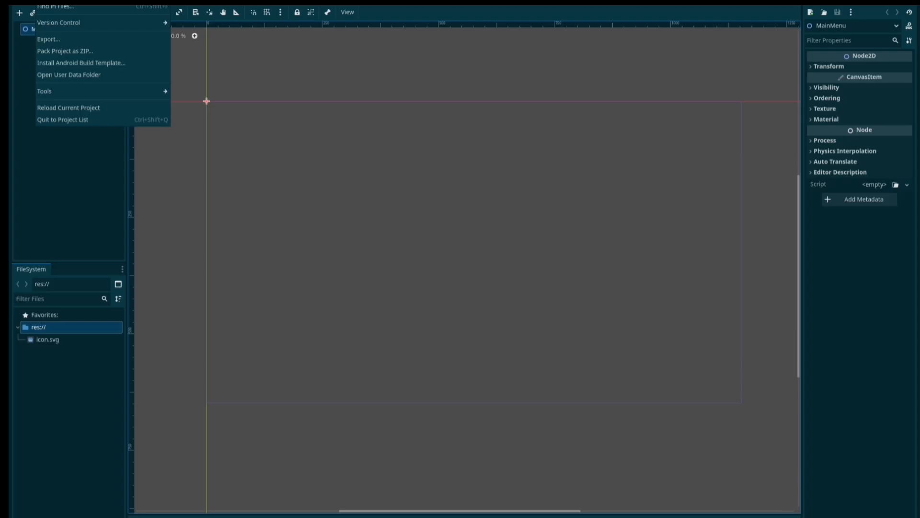
click(59, 0)
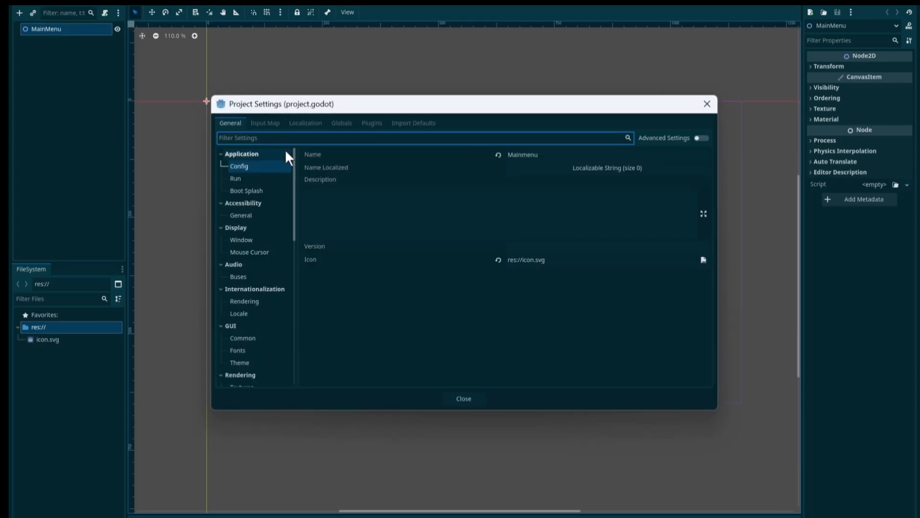
click(254, 239)
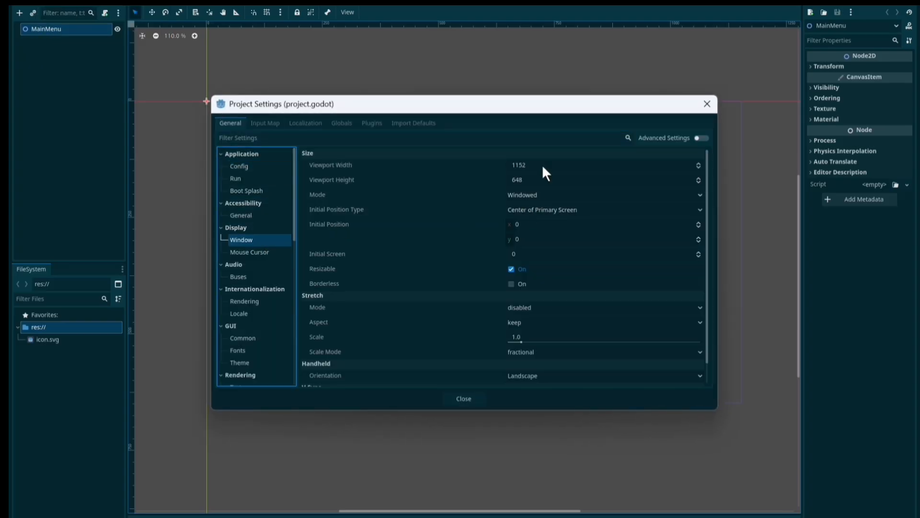
drag(542, 164, 619, 164)
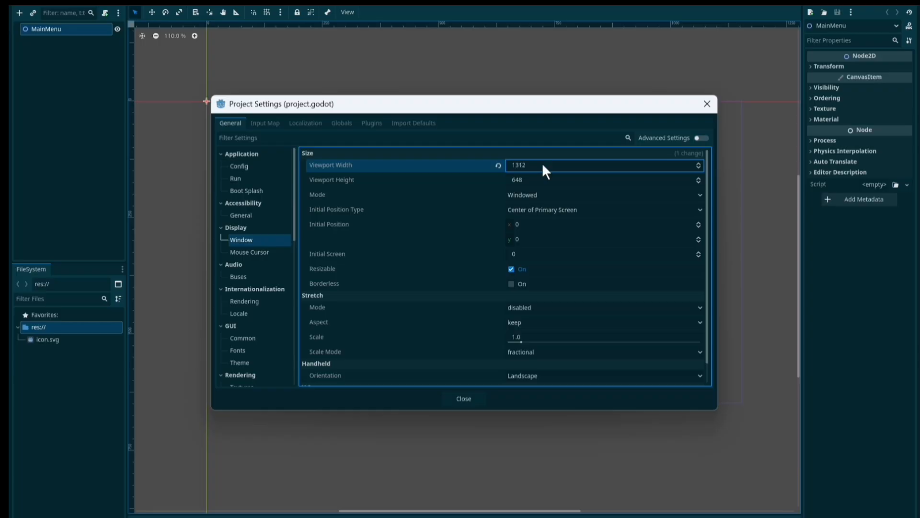
click(543, 165)
text(1280)
click(539, 183)
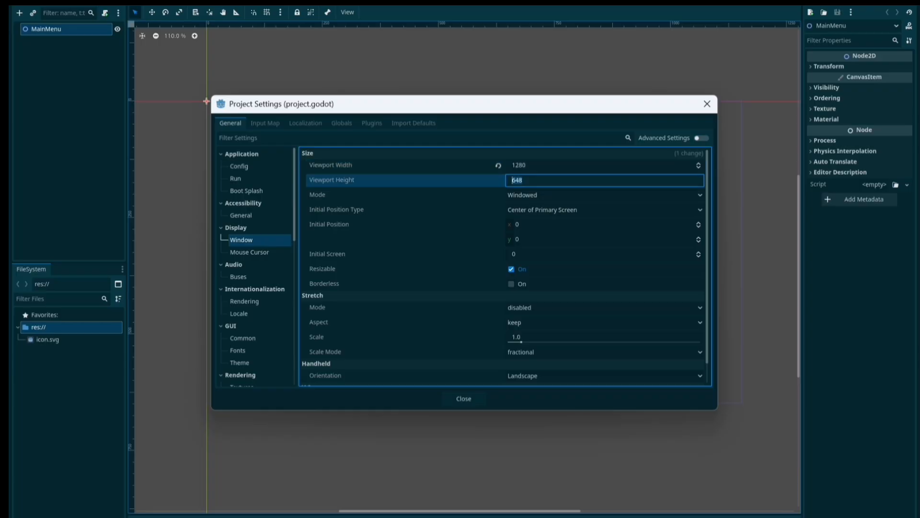
click(472, 398)
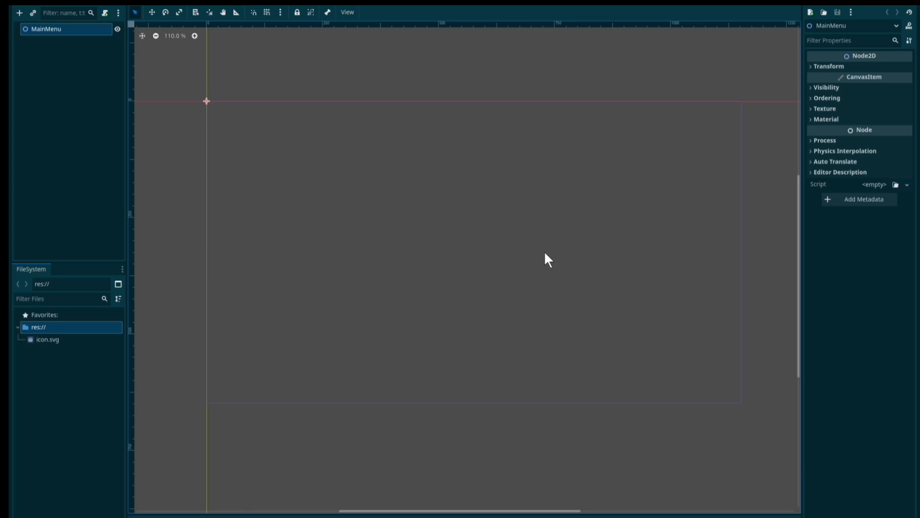
middle_drag(544, 251, 497, 236)
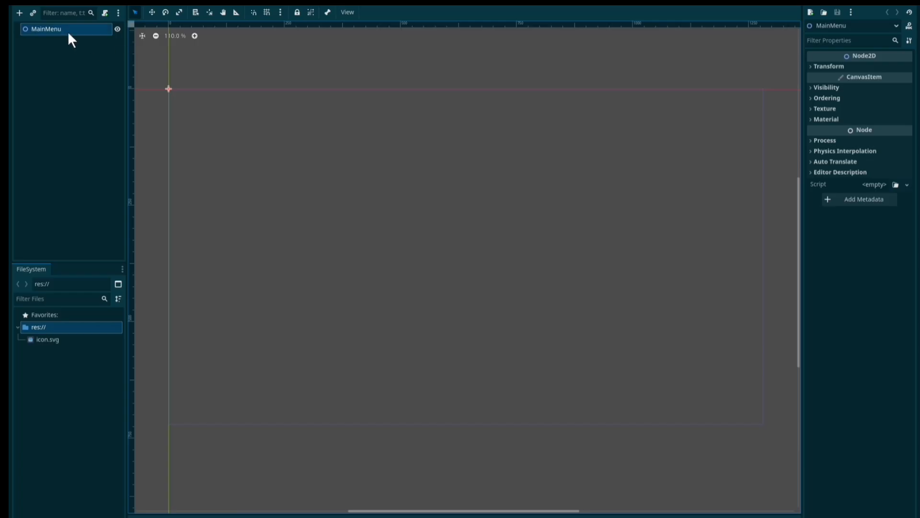
Add a CanvasLayer node under MainMenu and rename it UI.
click(20, 13)
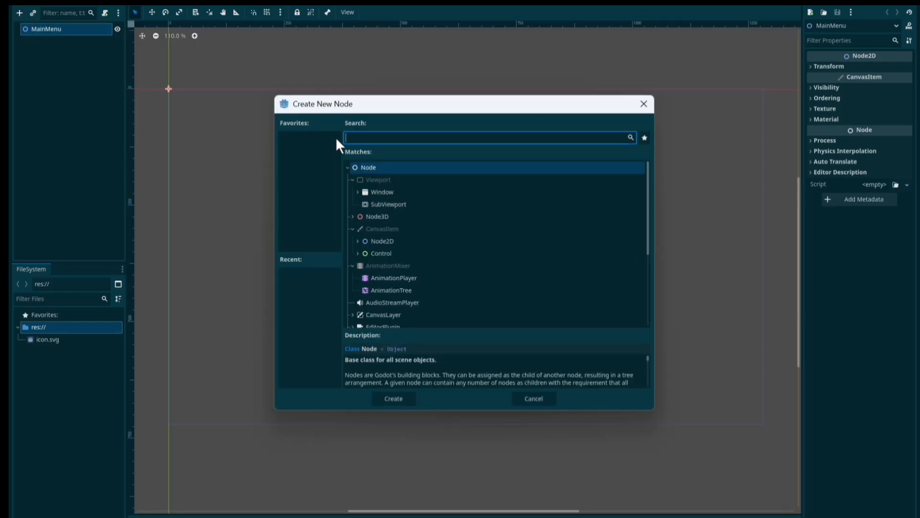
text(canvas)
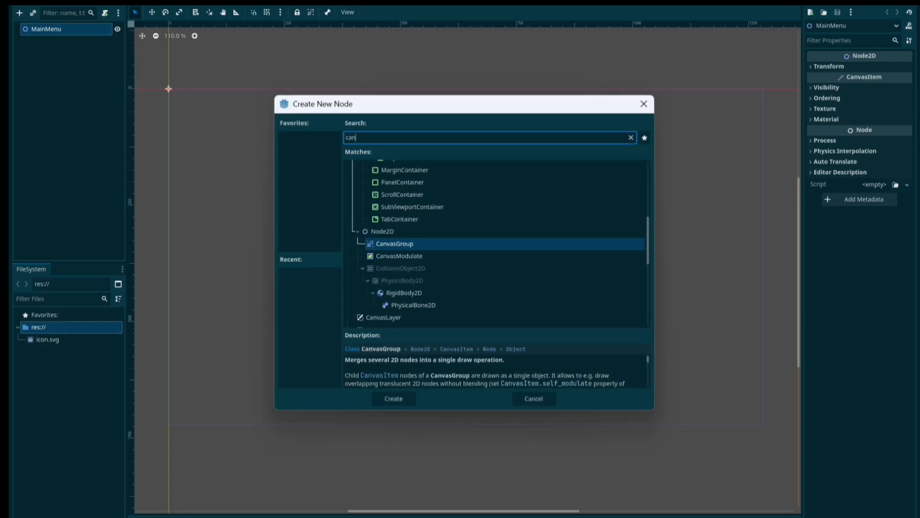
key(Down)
key(Down)
key(Return)
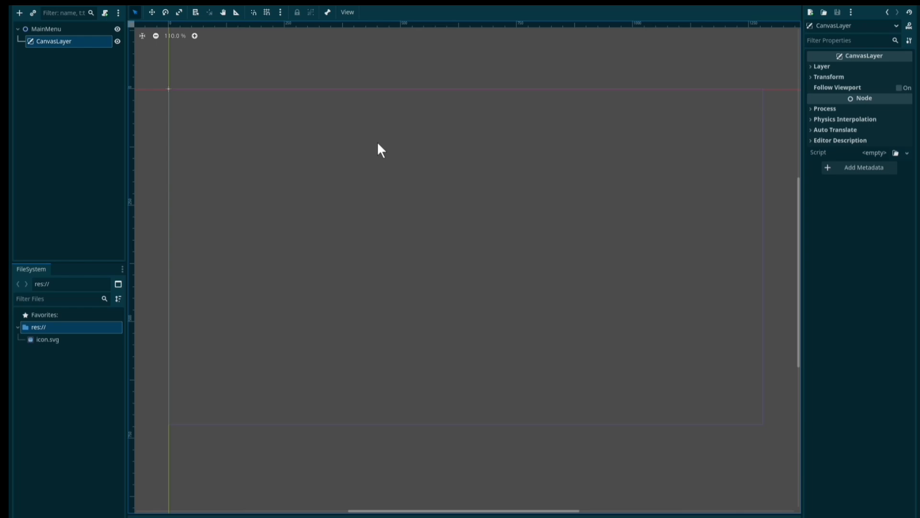
click(81, 41)
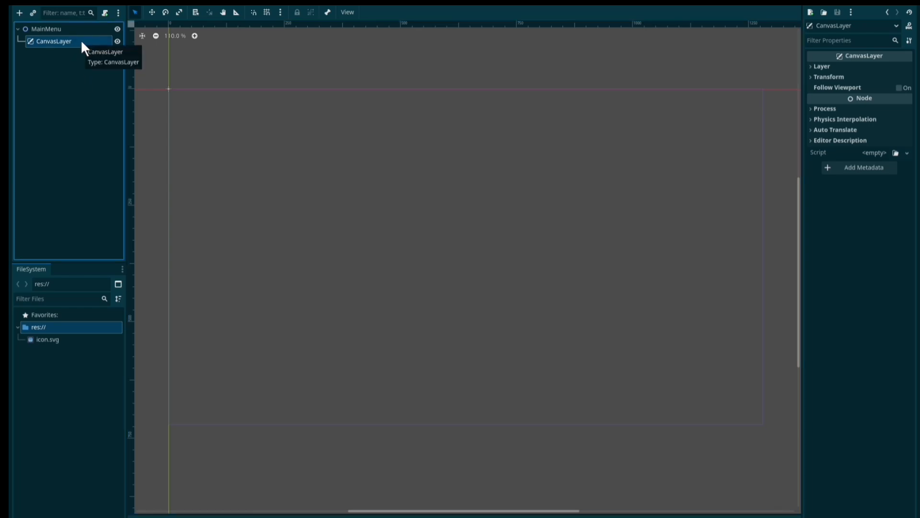
double_click(81, 41)
text(UI)
key(Return)
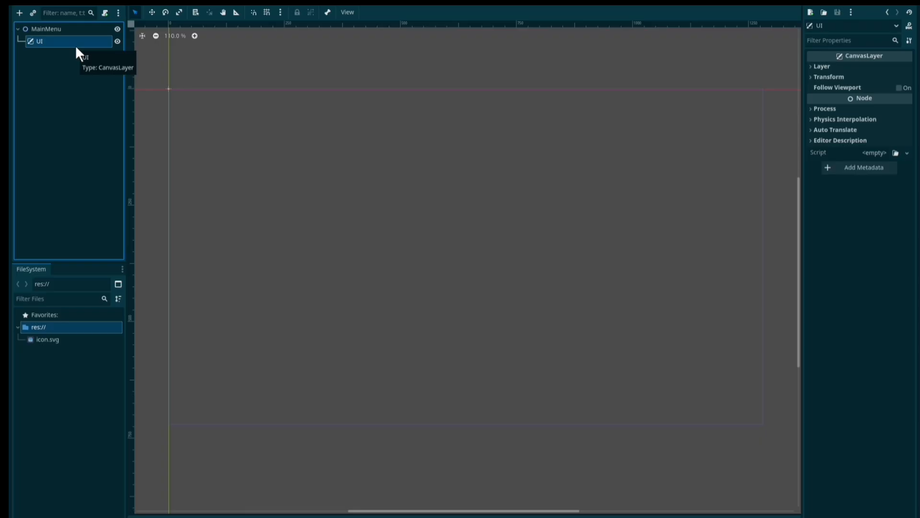
Add a TextureRect node under UI and stretch it over the whole viewport area.
click(19, 15)
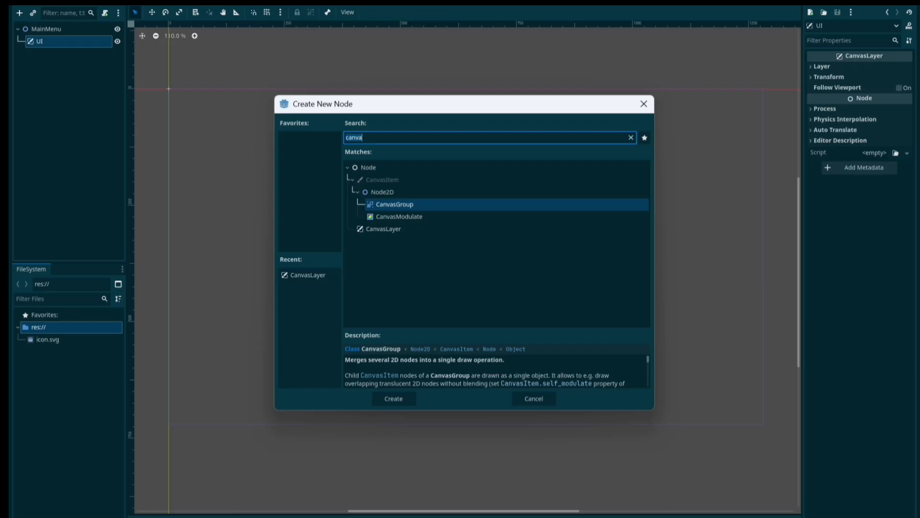
text(text)
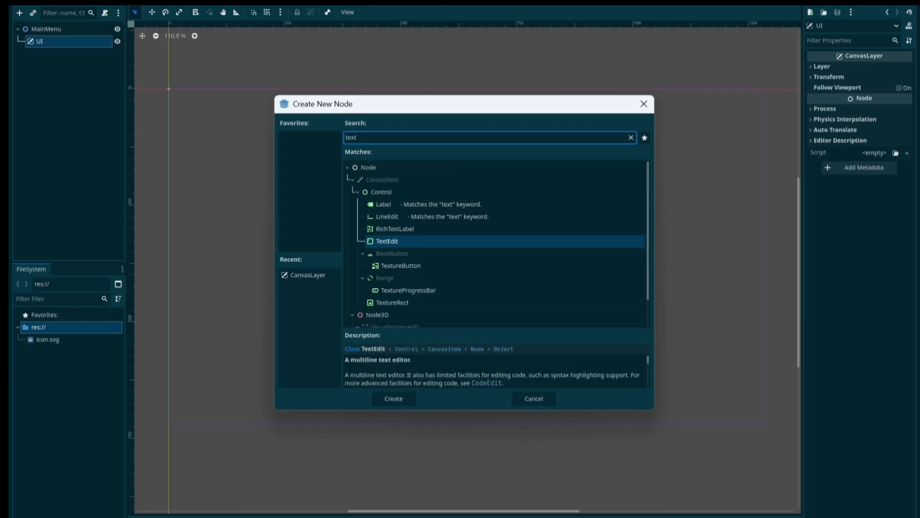
text(ure)
key(Return)
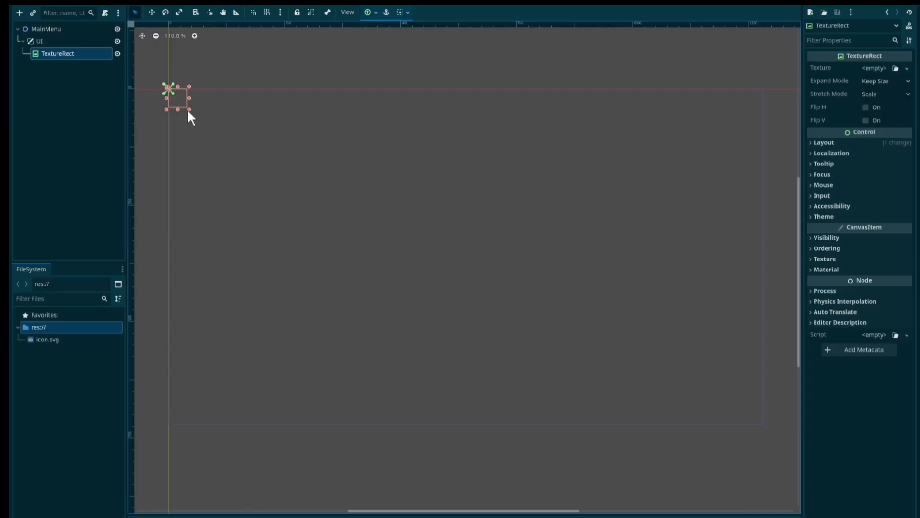
drag(189, 111, 766, 425)
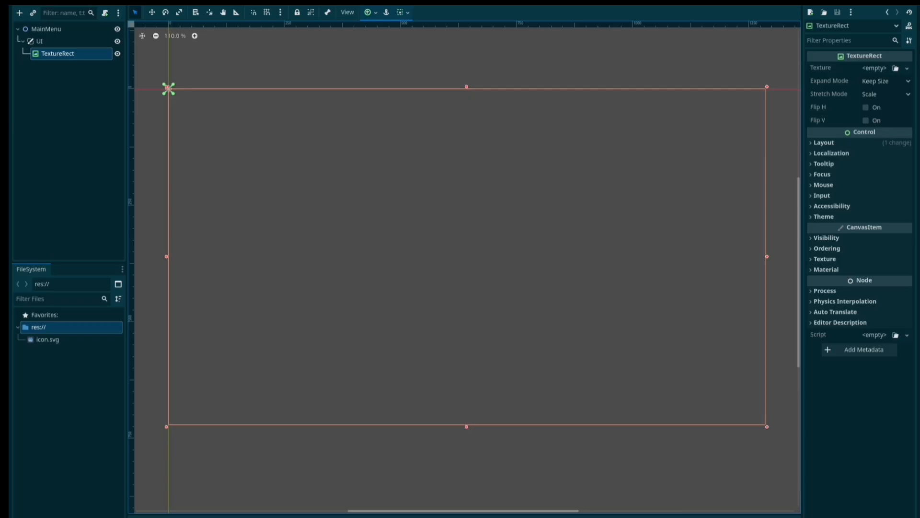
Import background3.png from the record folder in File Explorer into the project's res:// folder.
click(463, 508)
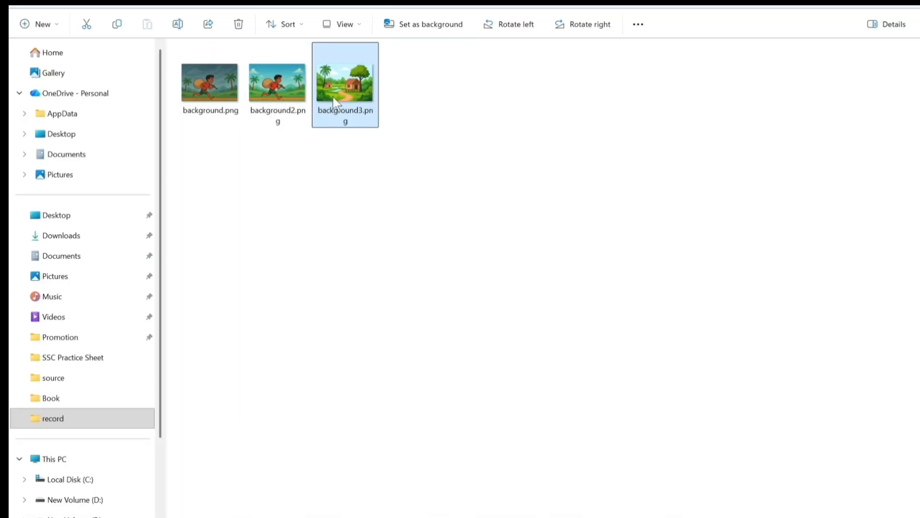
drag(340, 81, 460, 517)
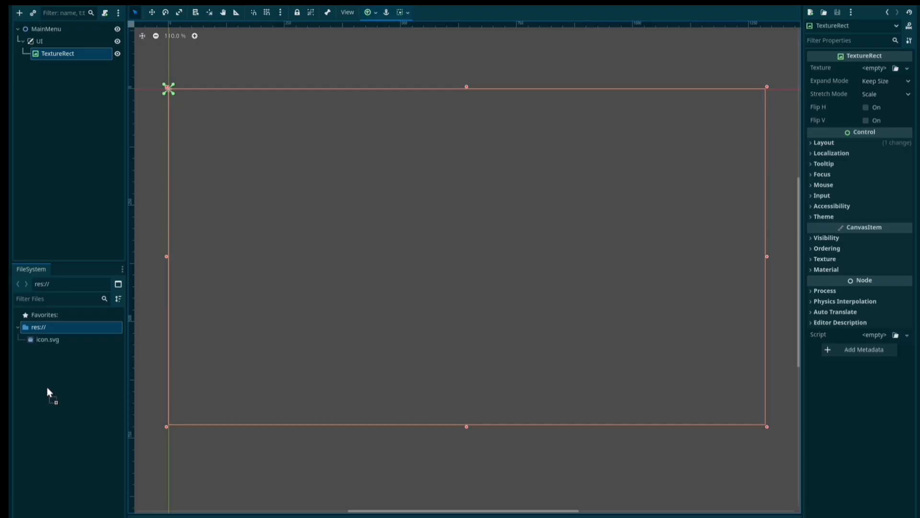
drag(48, 388, 46, 386)
Create a folder named Assets in the project's res:// root.
right_click(58, 407)
click(75, 419)
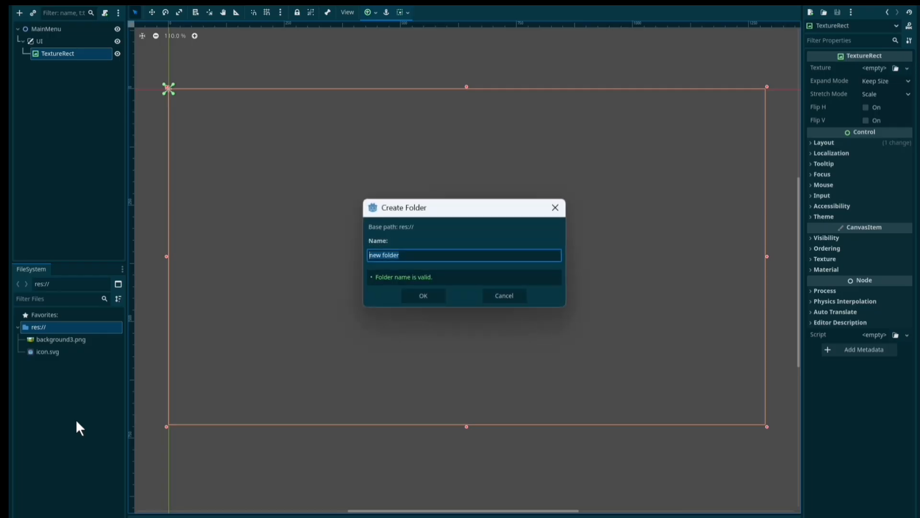
text(Assets)
key(Return)
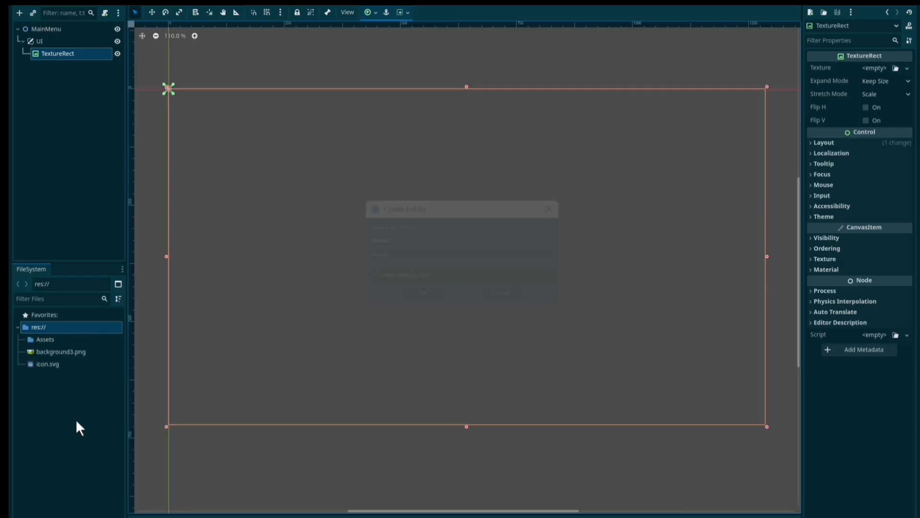
Create a subfolder named image inside Assets and move background3.png into it.
right_click(61, 341)
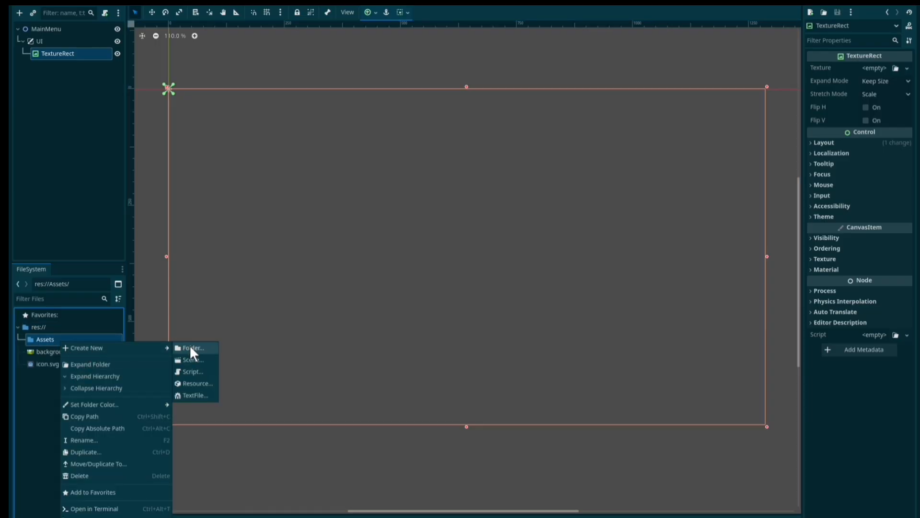
click(191, 348)
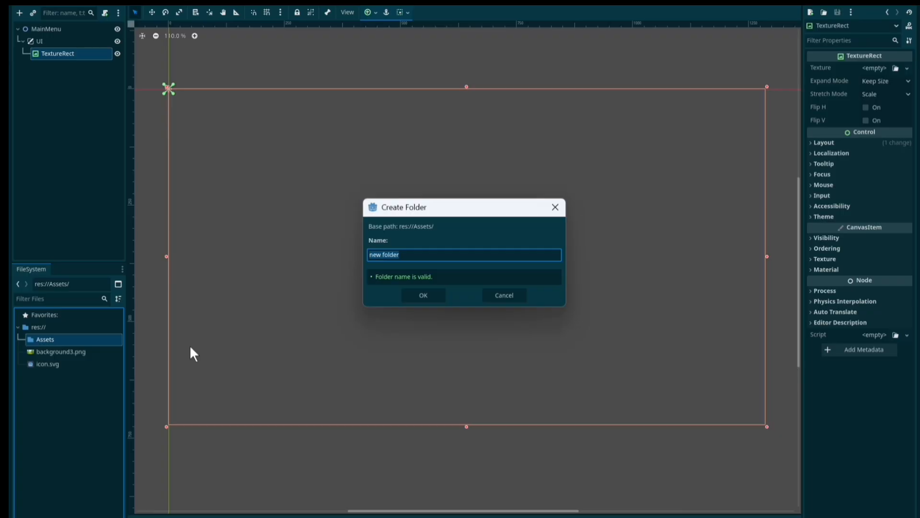
text(images)
key(Return)
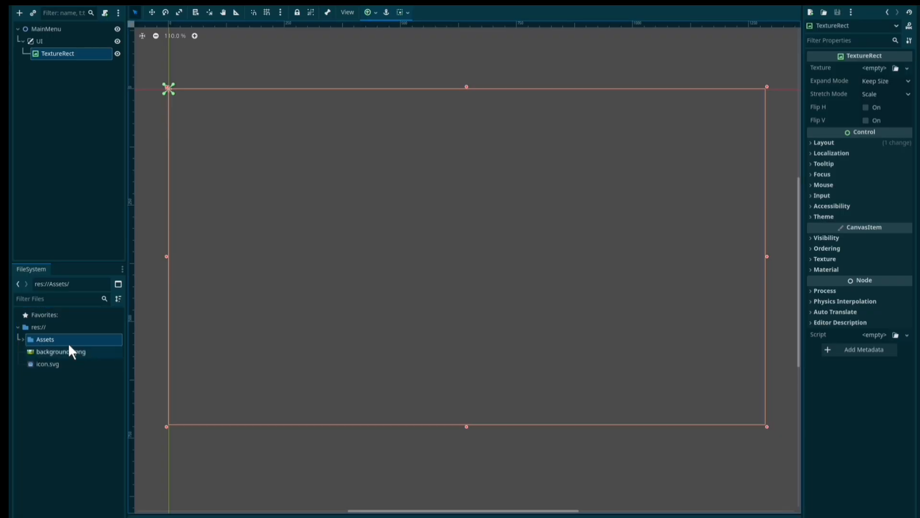
click(21, 339)
drag(54, 372, 54, 351)
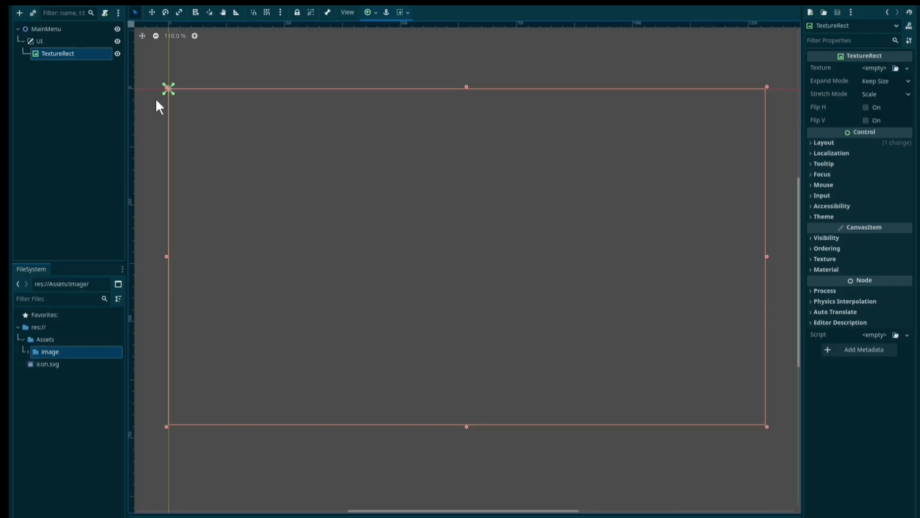
Apply the Full Rect anchor preset to the TextureRect so it fills the viewport.
drag(172, 90, 766, 426)
click(374, 12)
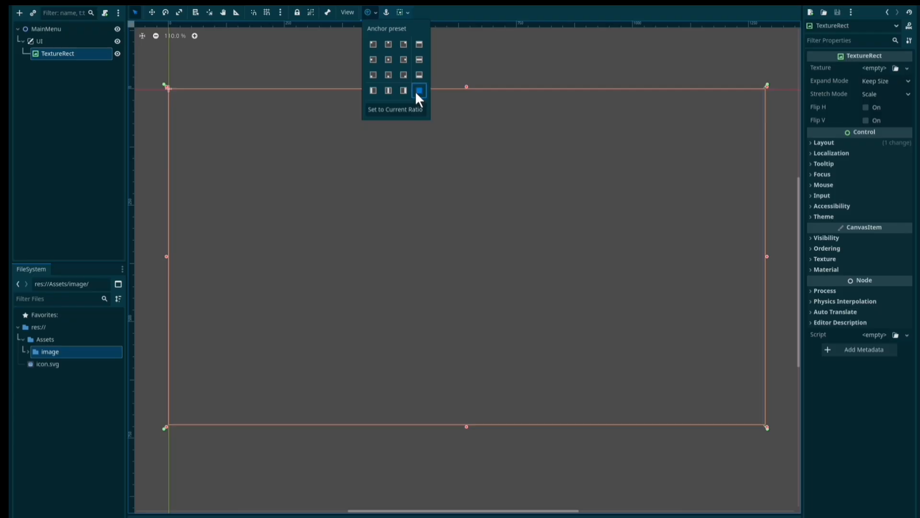
click(417, 90)
click(606, 138)
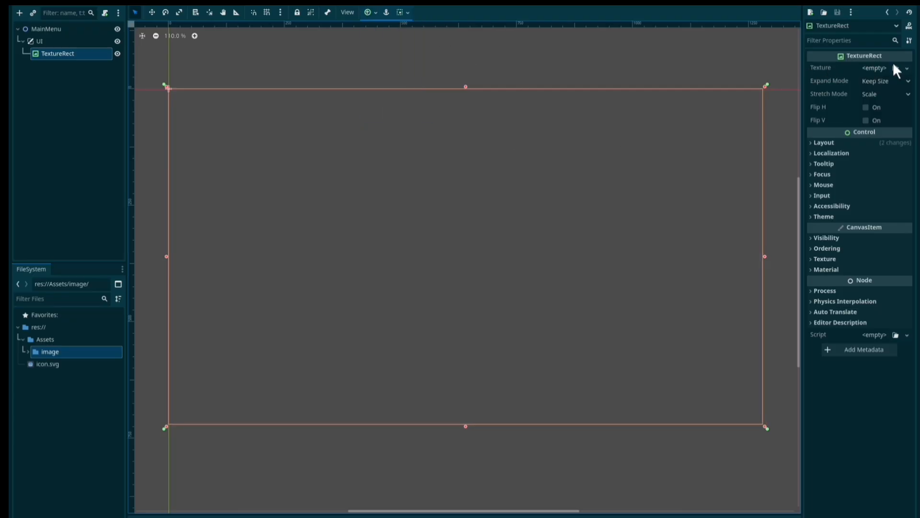
Load background3.png from res://Assets/image as the TextureRect's texture.
click(875, 67)
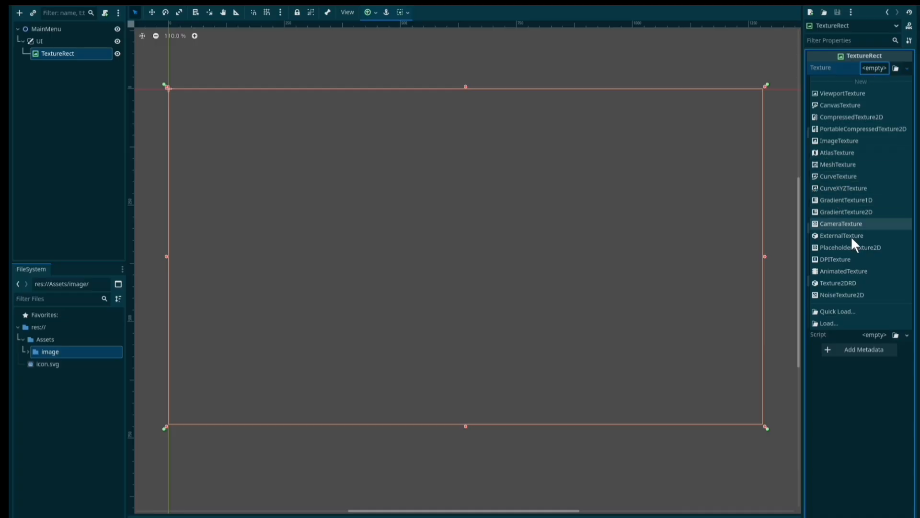
click(852, 323)
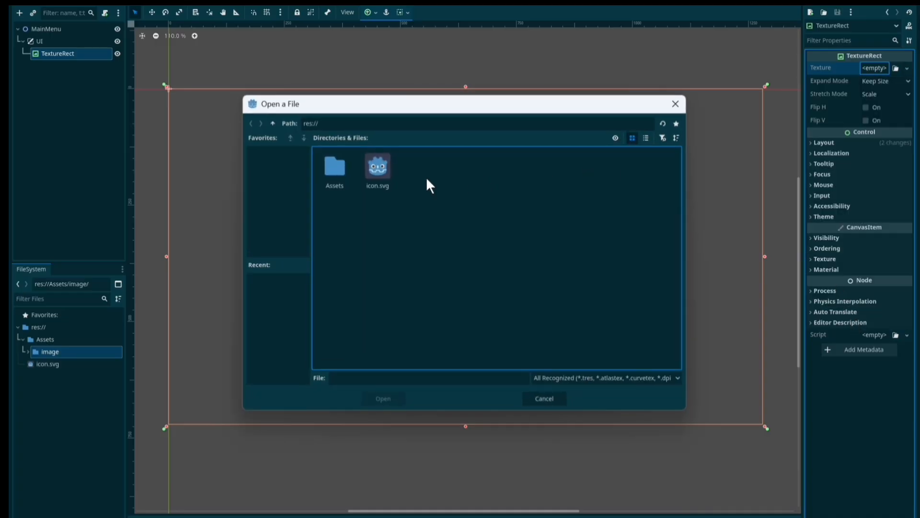
double_click(330, 164)
double_click(334, 172)
click(337, 178)
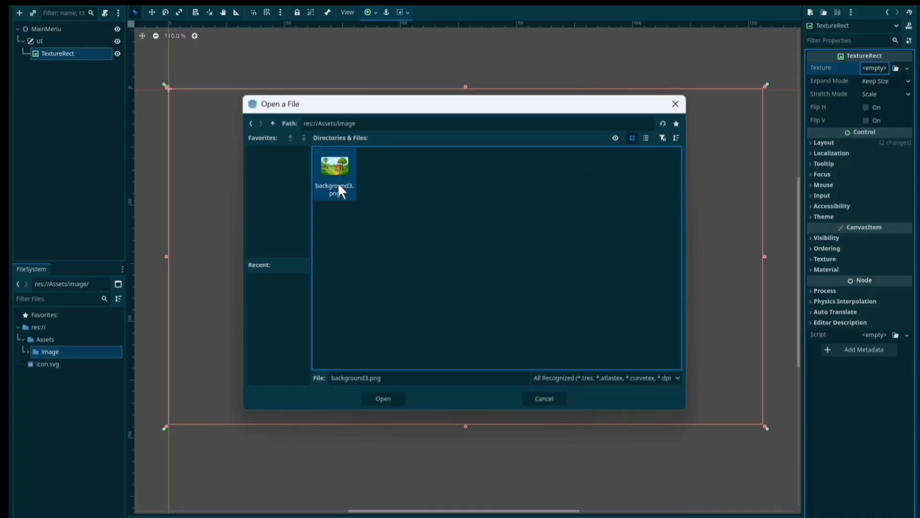
click(392, 399)
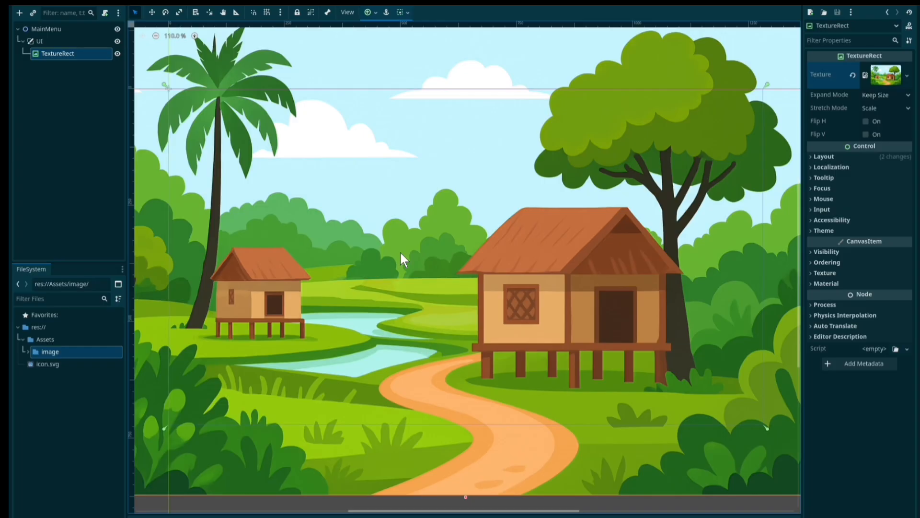
Set the TextureRect's Expand Mode to Ignore Size so the background fits the viewport.
click(903, 95)
click(893, 120)
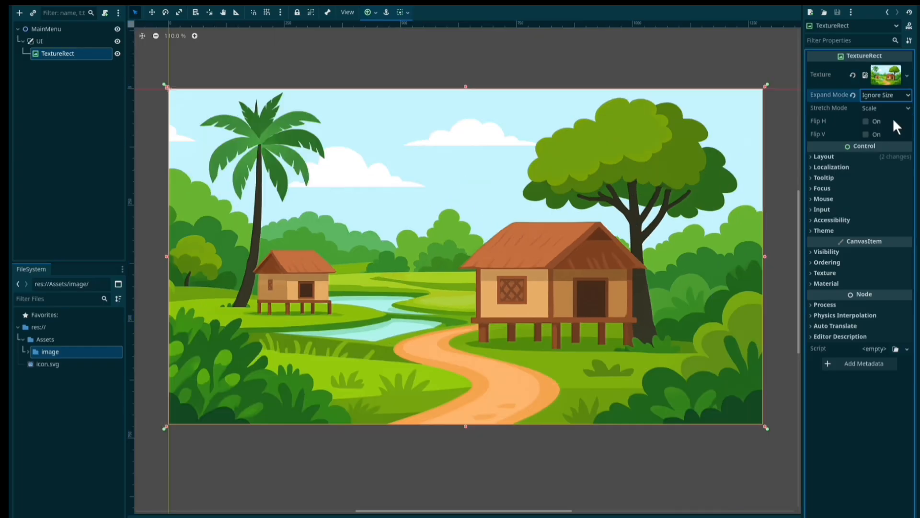
click(893, 93)
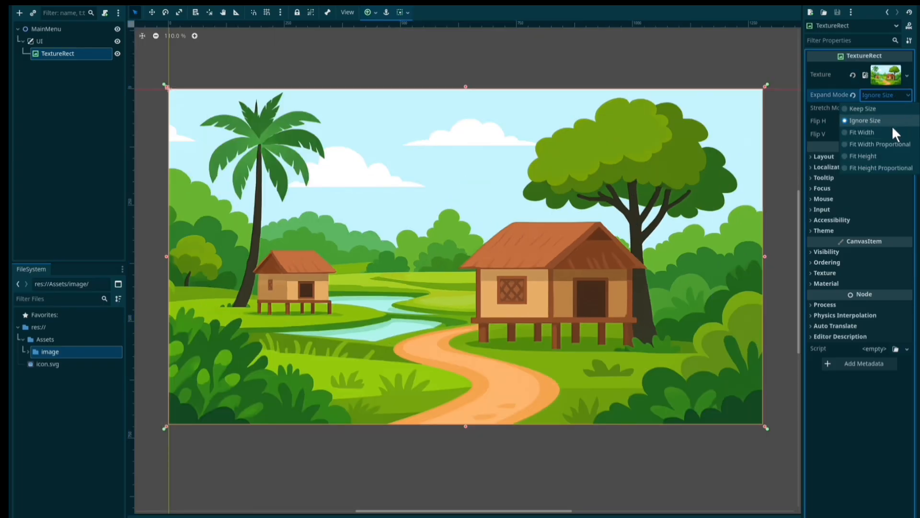
click(888, 120)
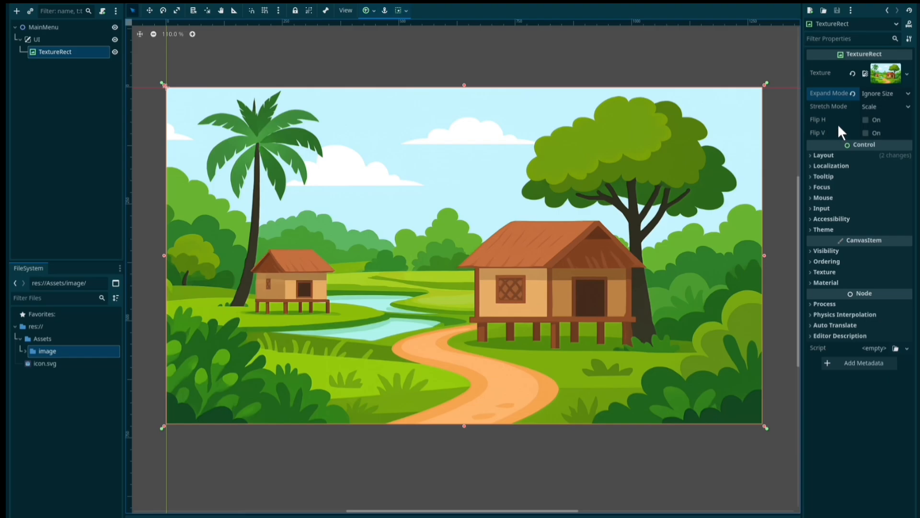
Add a Panel node as a child of the TextureRect.
click(826, 251)
right_click(40, 50)
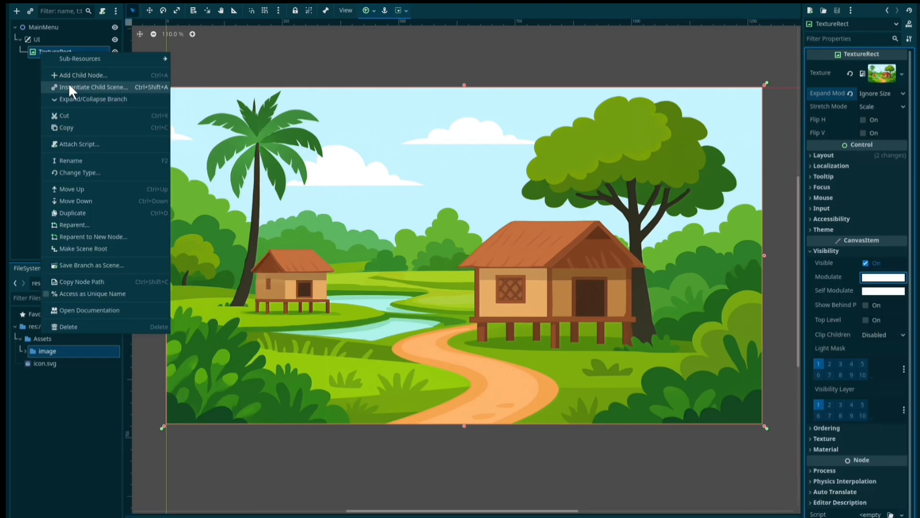
click(72, 76)
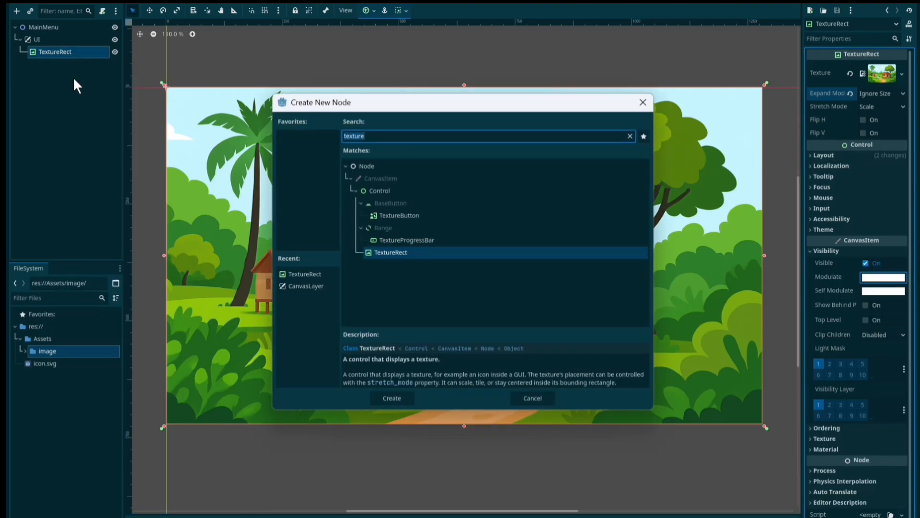
text(pan)
key(Return)
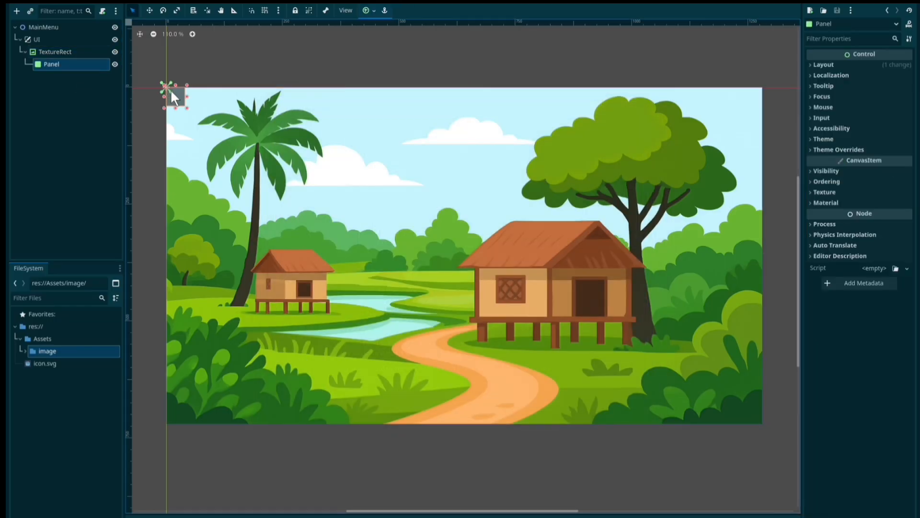
Apply the Full Rect anchor preset to the Panel so it covers the whole background image.
drag(170, 91, 763, 426)
click(366, 11)
click(417, 88)
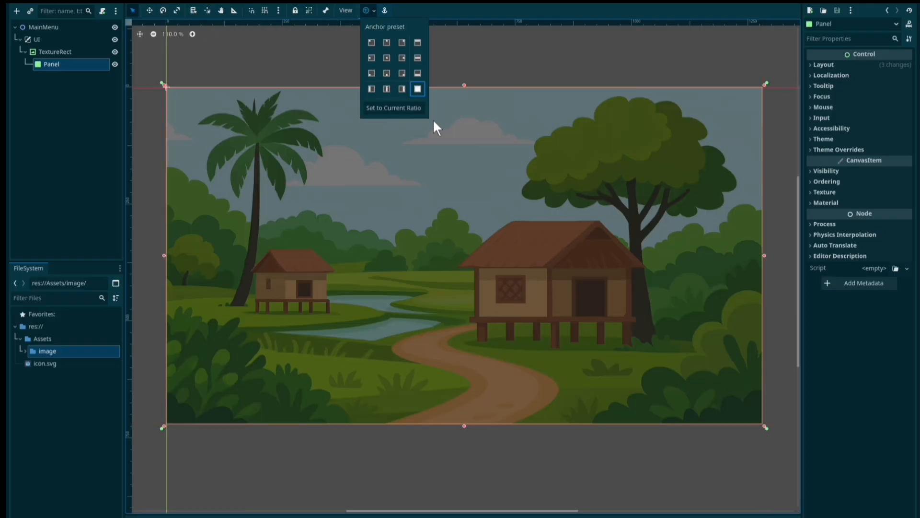
click(495, 153)
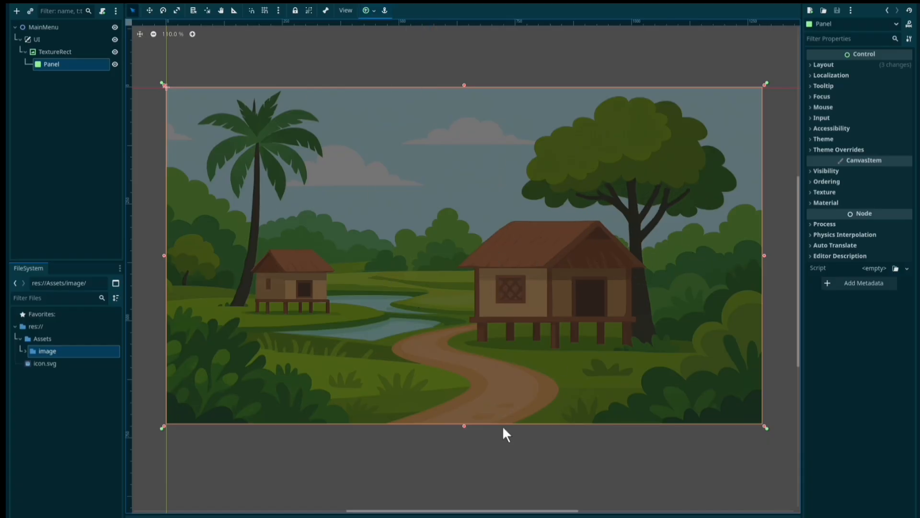
Add a Control node as a direct child of the UI canvas layer.
click(94, 107)
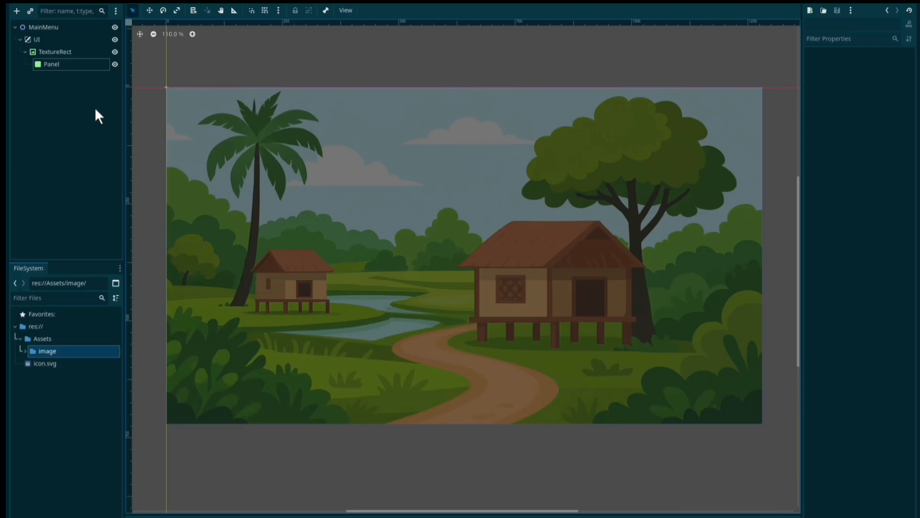
click(59, 40)
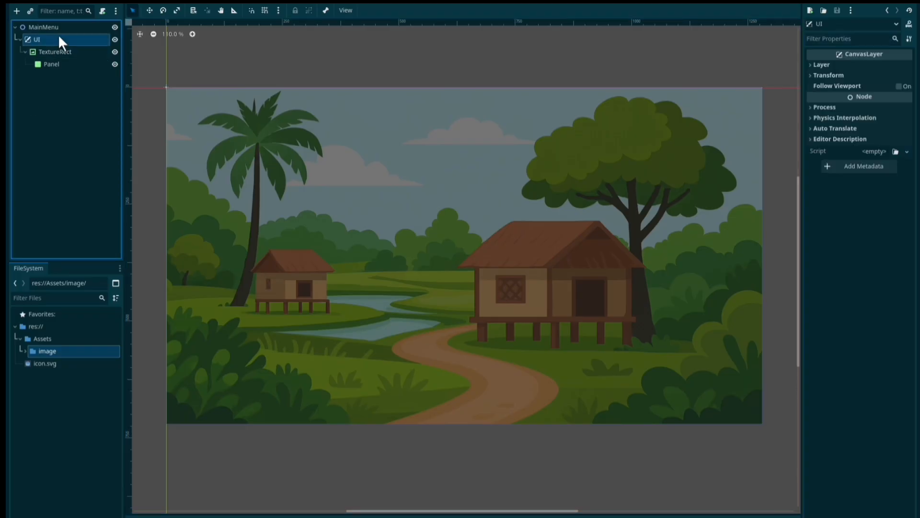
click(16, 11)
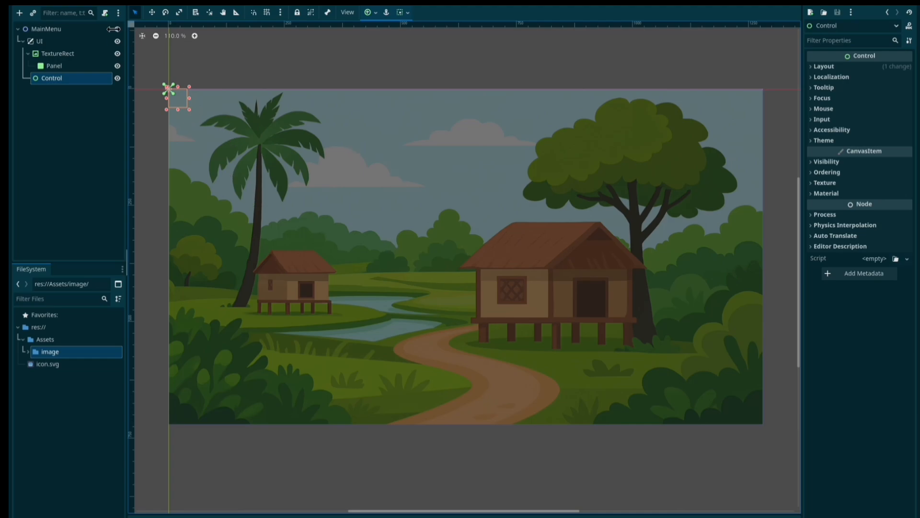
Examine the container node types available for a child of the Control, such as HBoxContainer, VBoxContainer and MarginContainer.
click(17, 13)
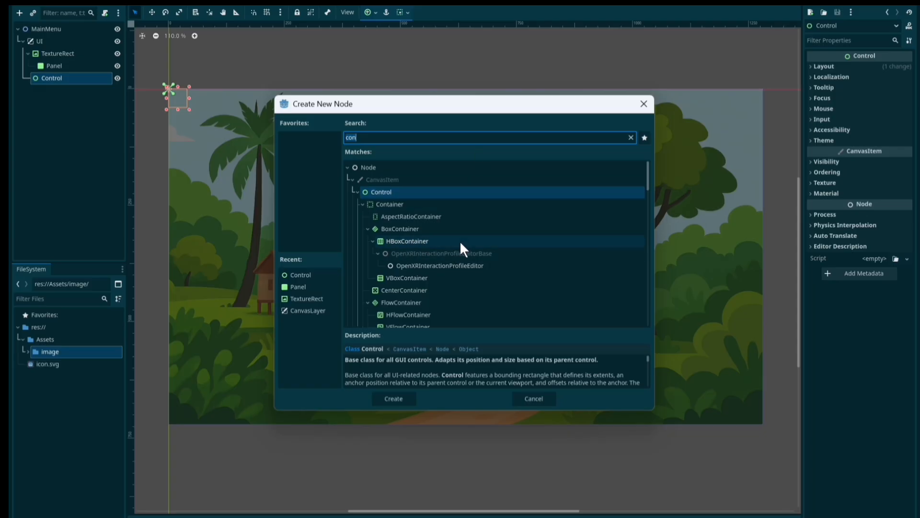
drag(452, 108, 450, 314)
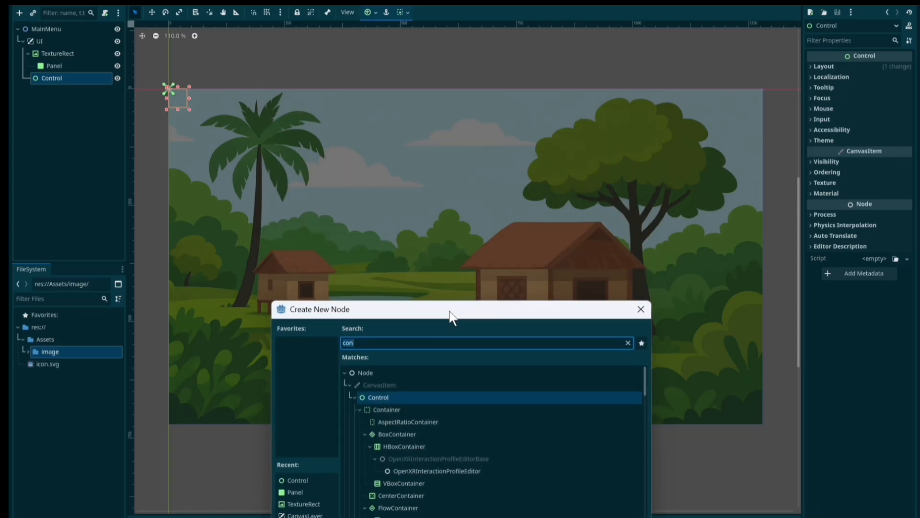
drag(375, 307, 427, 180)
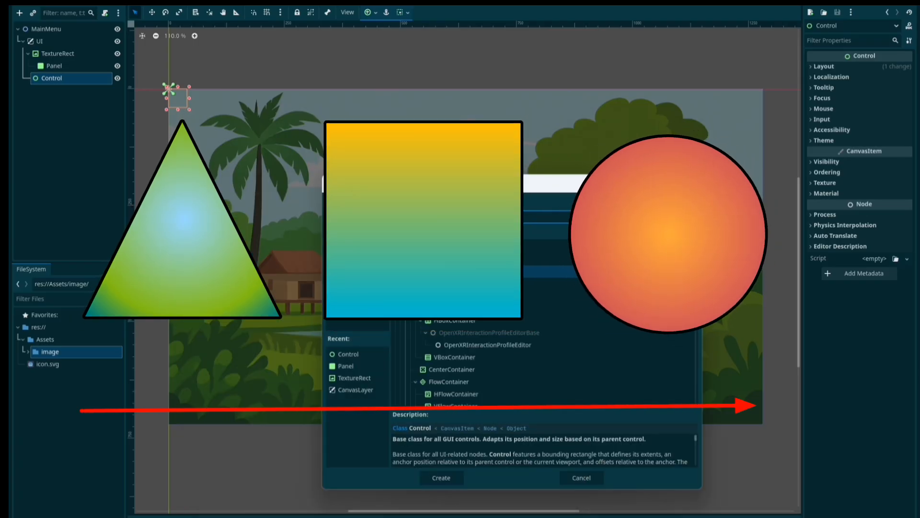
drag(473, 185, 397, 126)
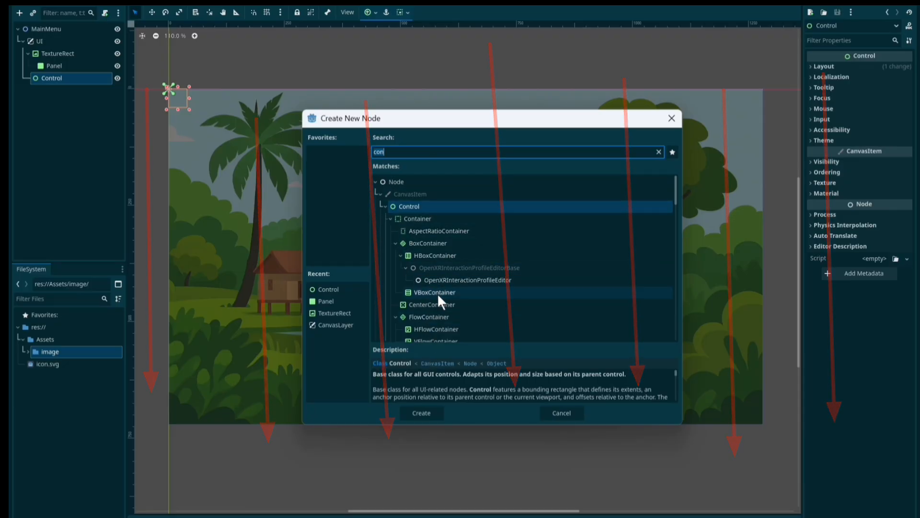
scroll(444, 277, down, 2)
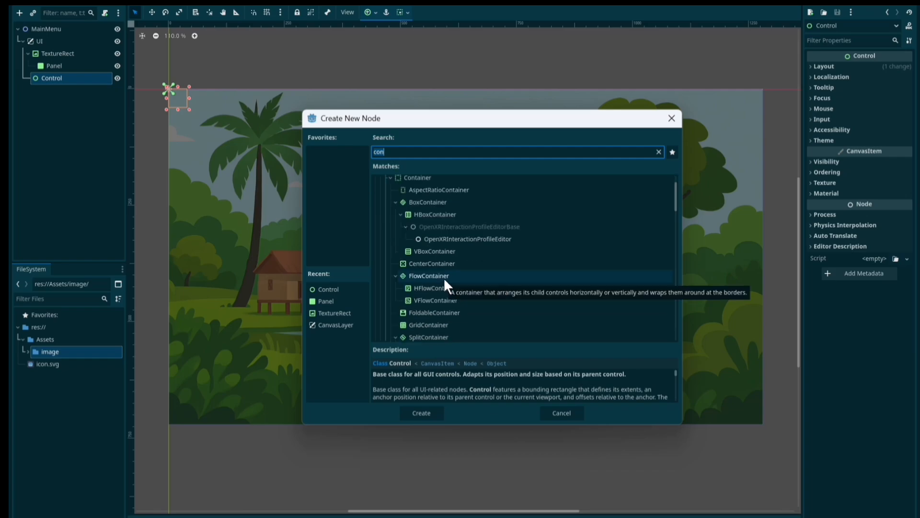
scroll(434, 316, down, 5)
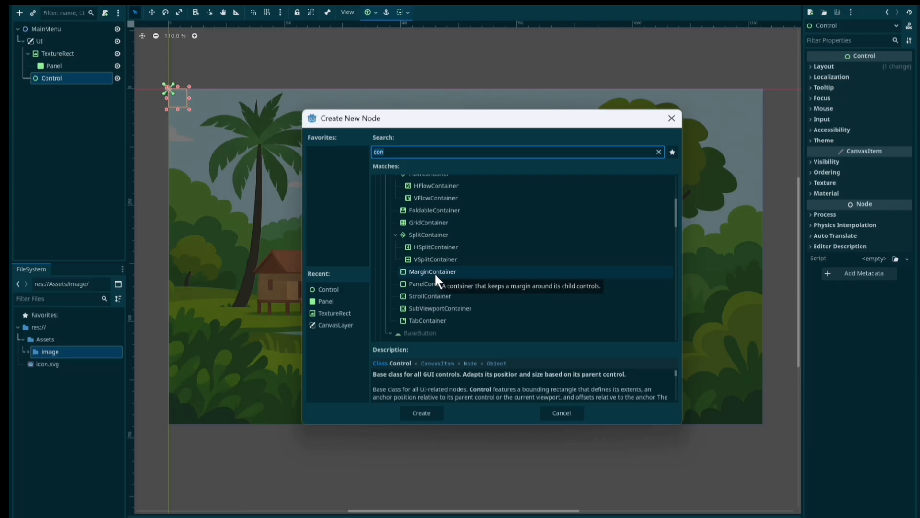
scroll(444, 284, up, 2)
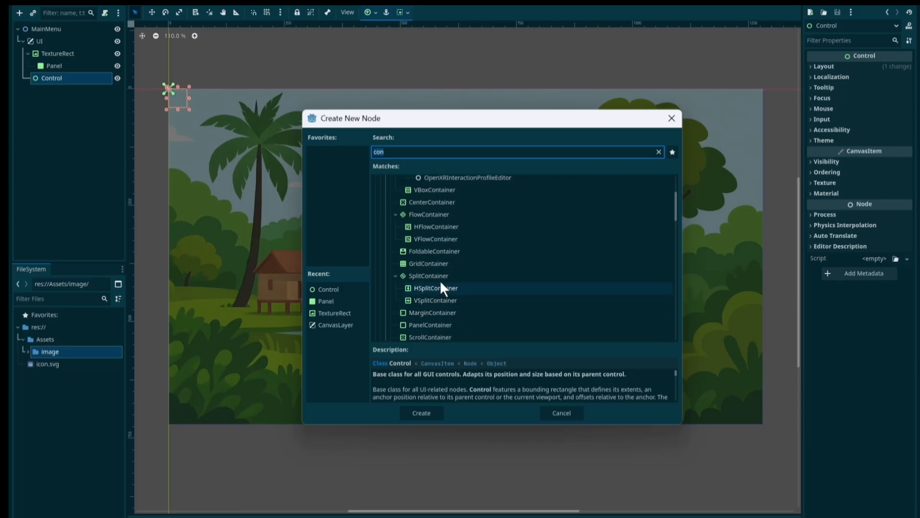
scroll(439, 280, up, 2)
scroll(427, 242, up, 3)
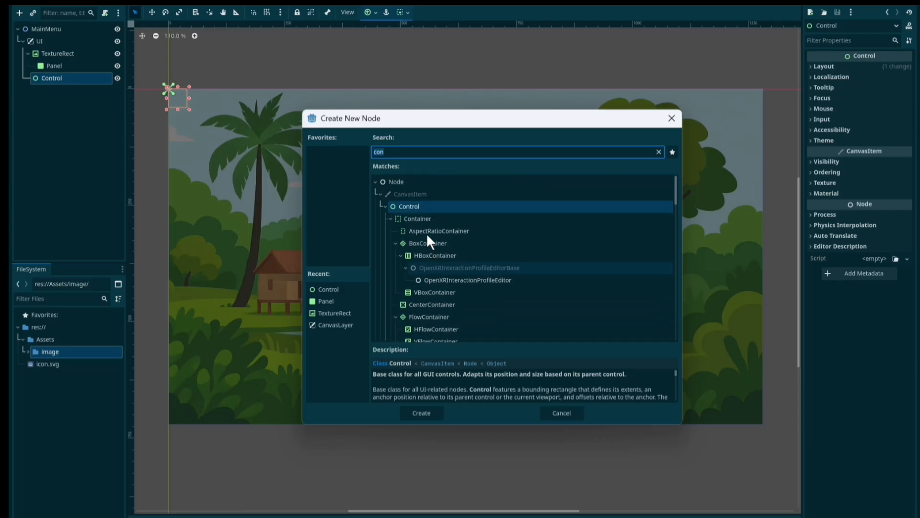
click(427, 203)
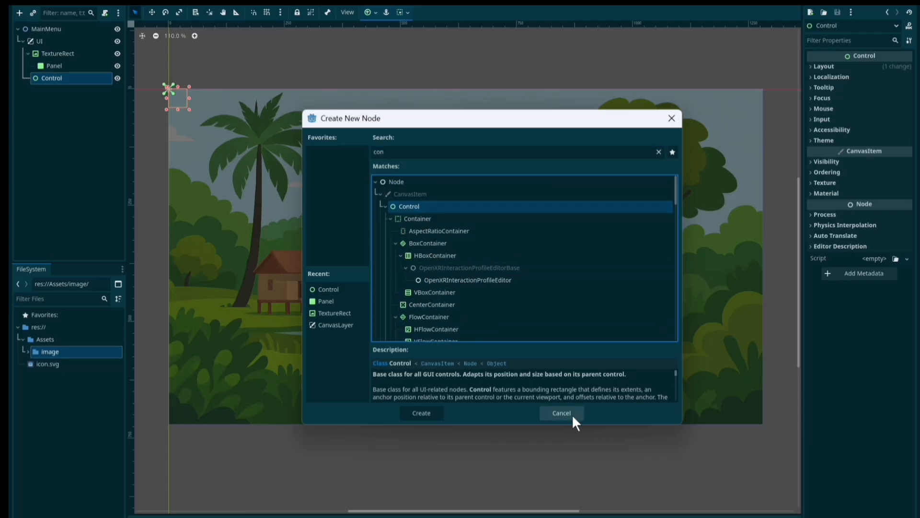
click(422, 412)
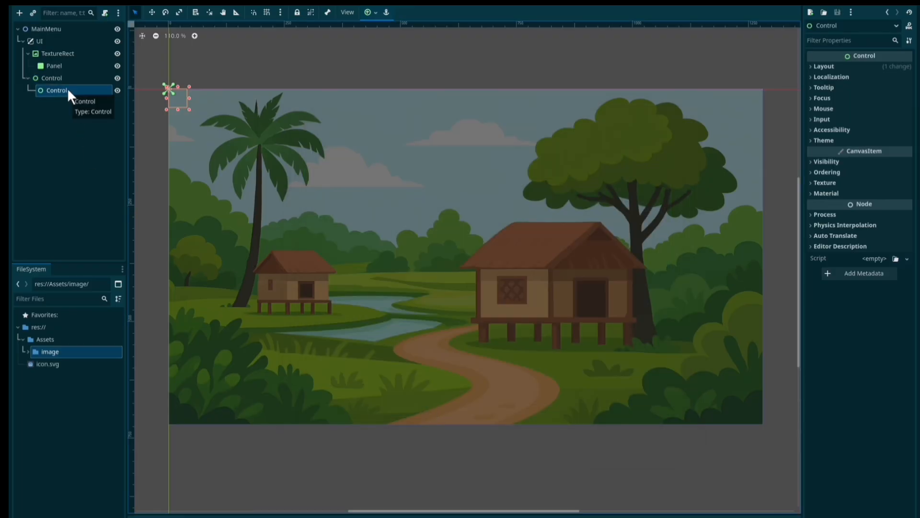
key(Delete)
key(Return)
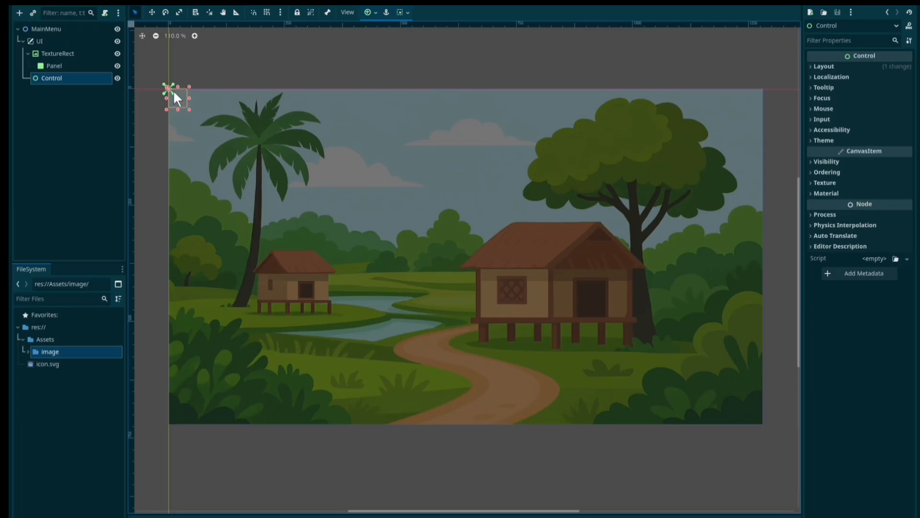
Apply the Full Rect anchor preset to the Control node under UI so it fills the viewport.
drag(174, 92, 766, 428)
click(369, 13)
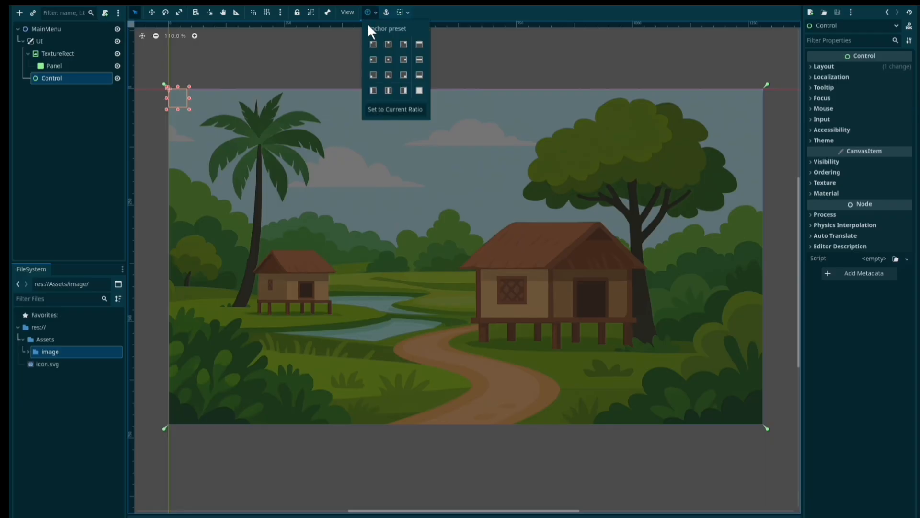
click(418, 90)
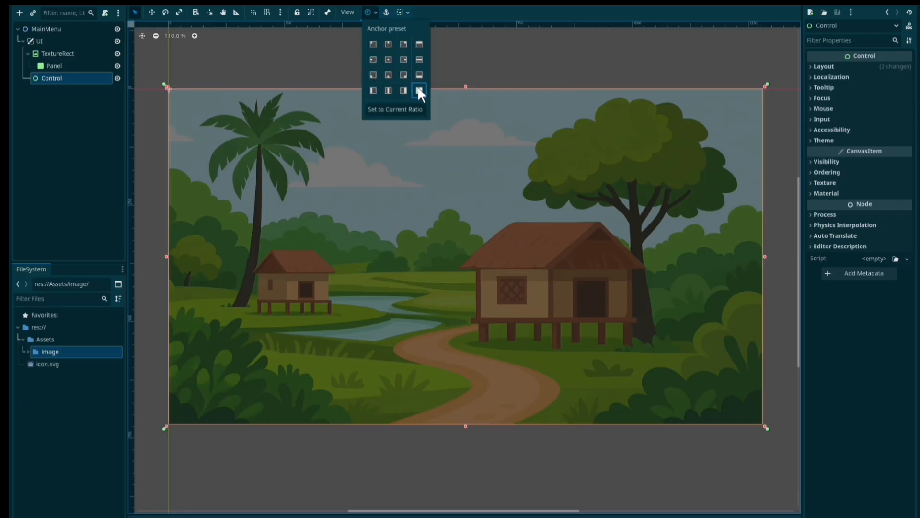
click(302, 383)
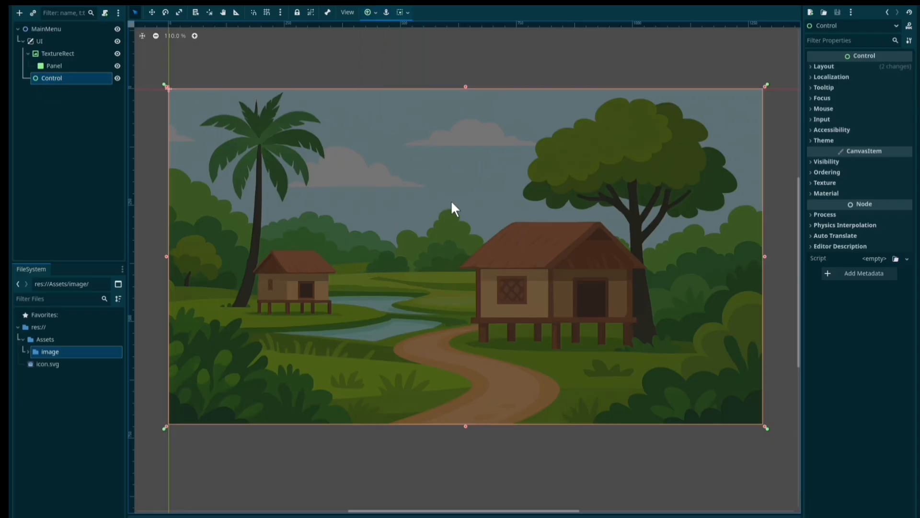
Add a Button node as a child of the Control and set its text to PLAY.
click(20, 14)
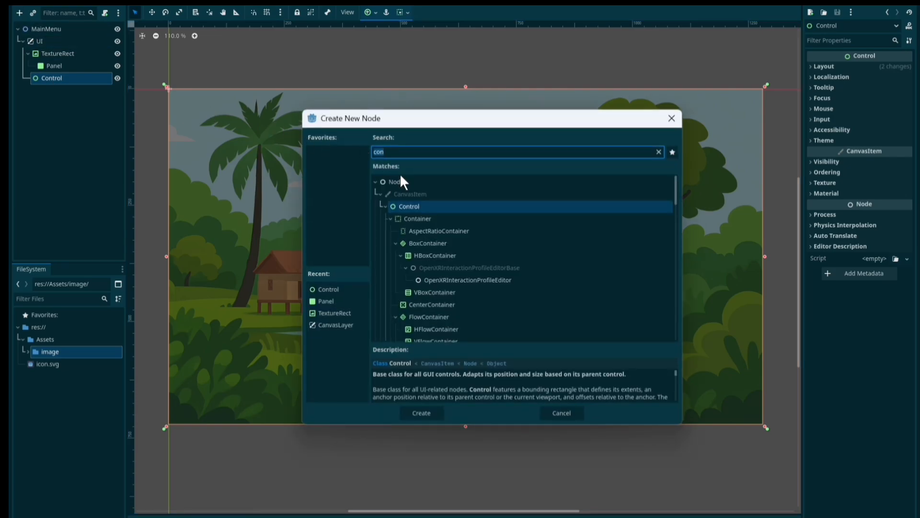
text(bu)
key(Return)
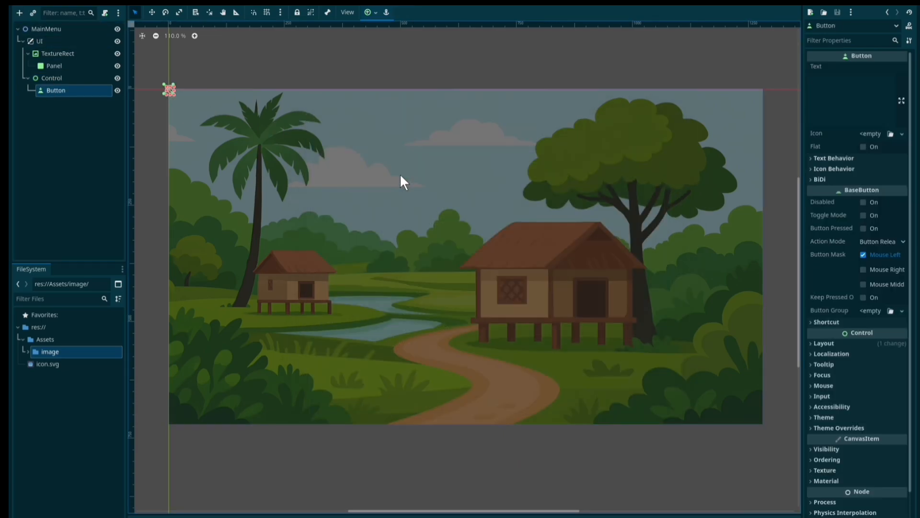
click(852, 101)
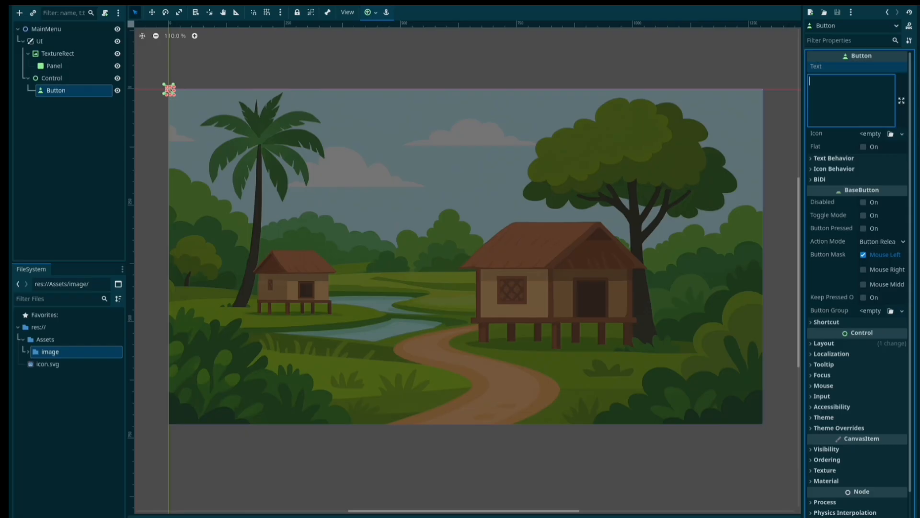
text(PLAY)
Resize the PLAY button into a wide rectangle and place it in the upper middle of the viewport.
drag(192, 104, 263, 172)
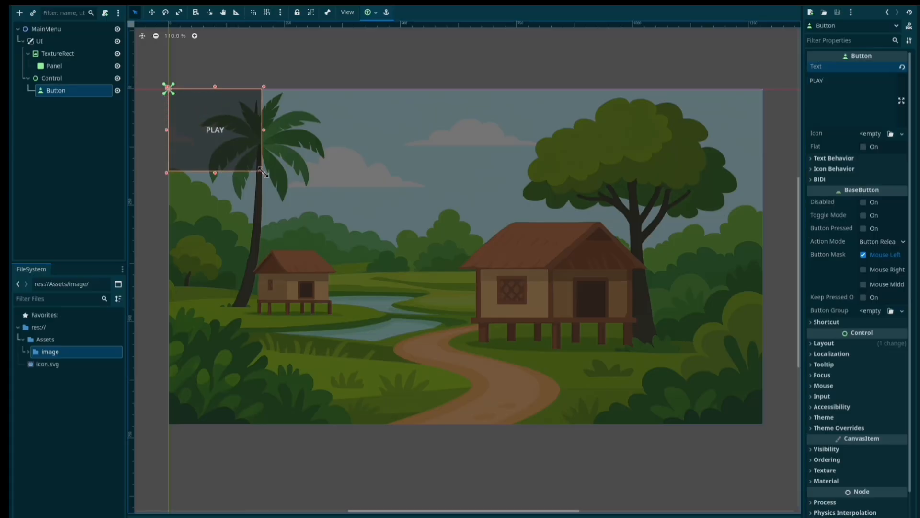
drag(245, 140, 456, 147)
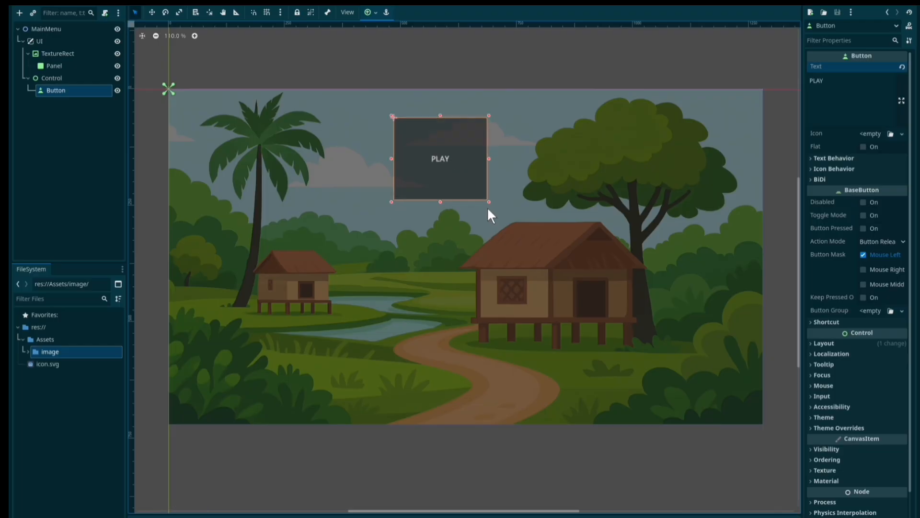
drag(490, 203, 471, 180)
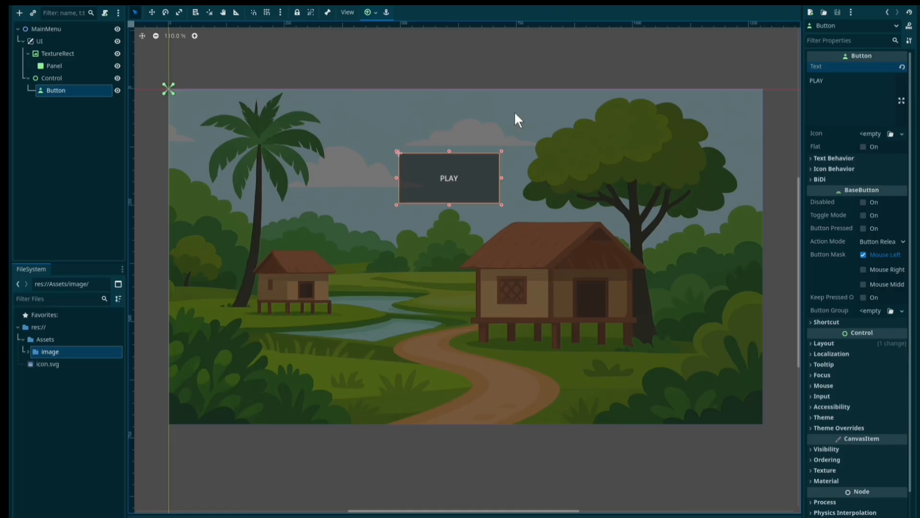
Add a VBoxContainer node as a child of the Control node.
click(69, 76)
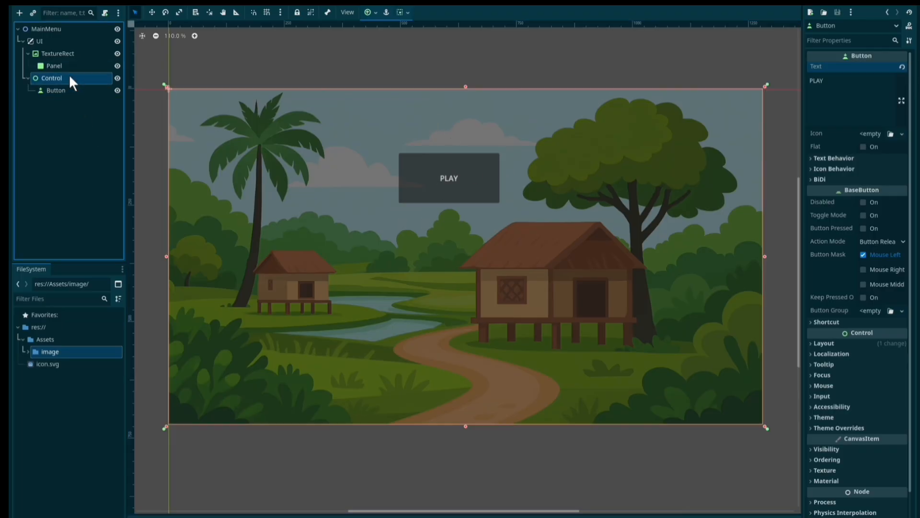
click(19, 14)
text(bu)
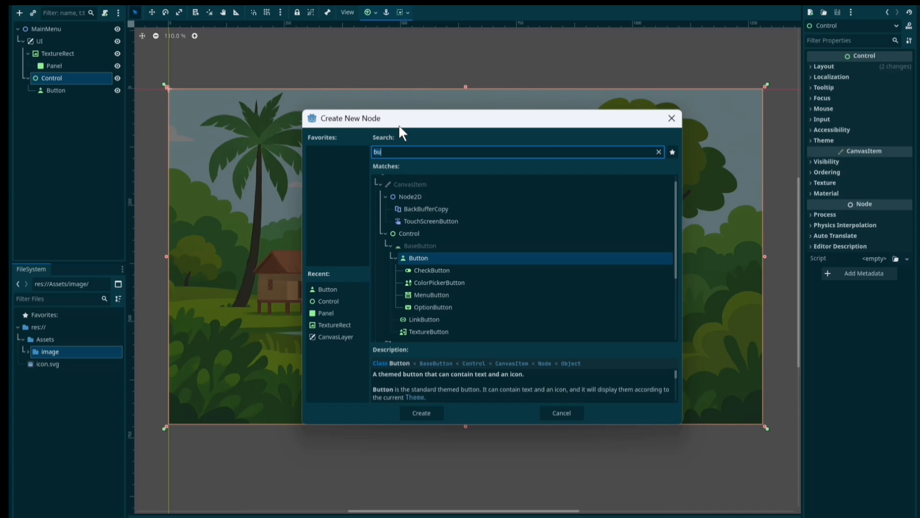
key(BackSpace)
key(BackSpace)
text(vb)
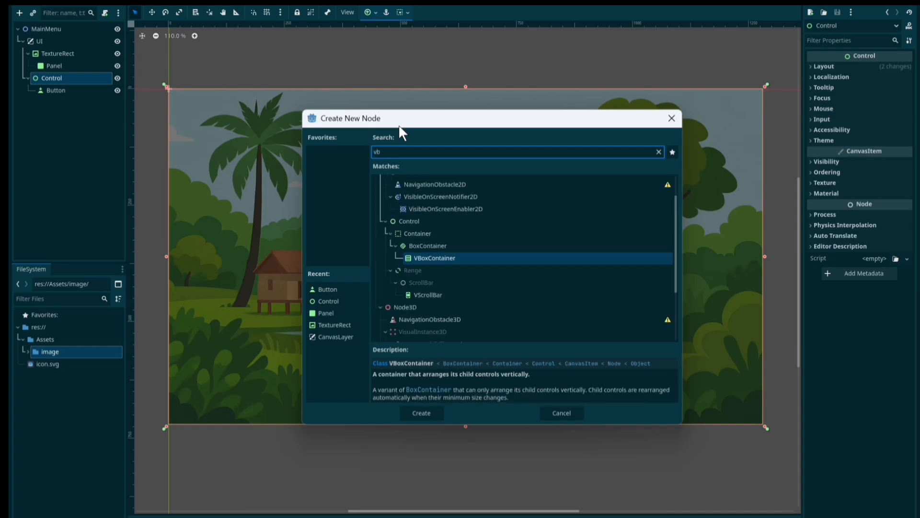
key(Return)
Nest the PLAY button inside the VBoxContainer, and resize and place the container in the middle of the viewport.
drag(72, 90, 74, 105)
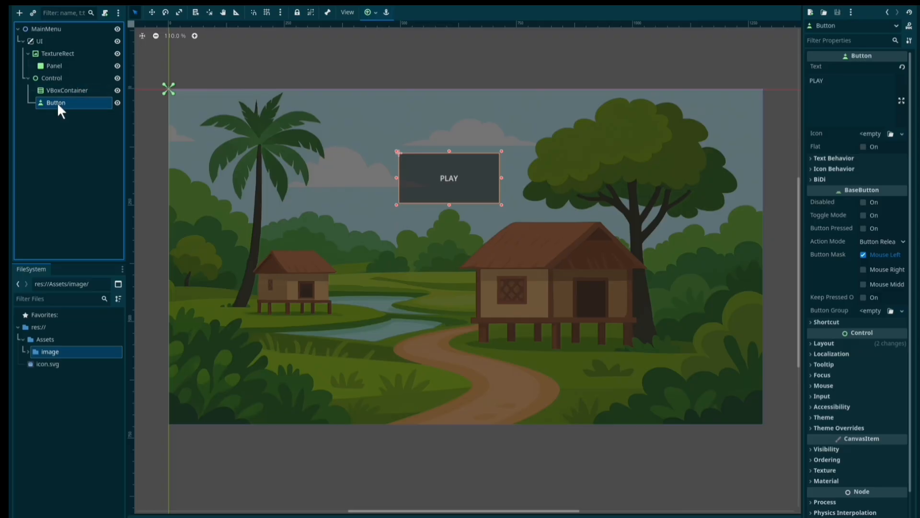
click(62, 90)
drag(764, 426, 438, 261)
drag(348, 188, 474, 230)
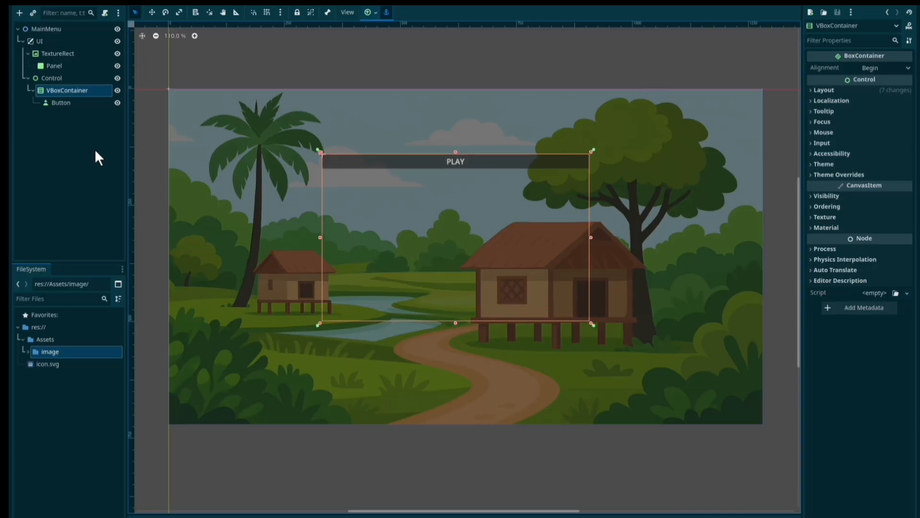
Rename the Button node inside the VBoxContainer to play.
double_click(58, 102)
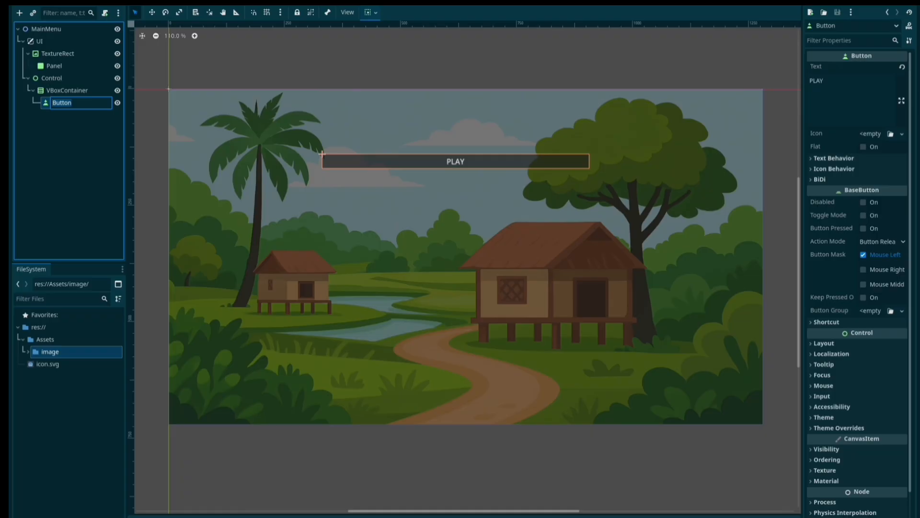
text(play)
key(Return)
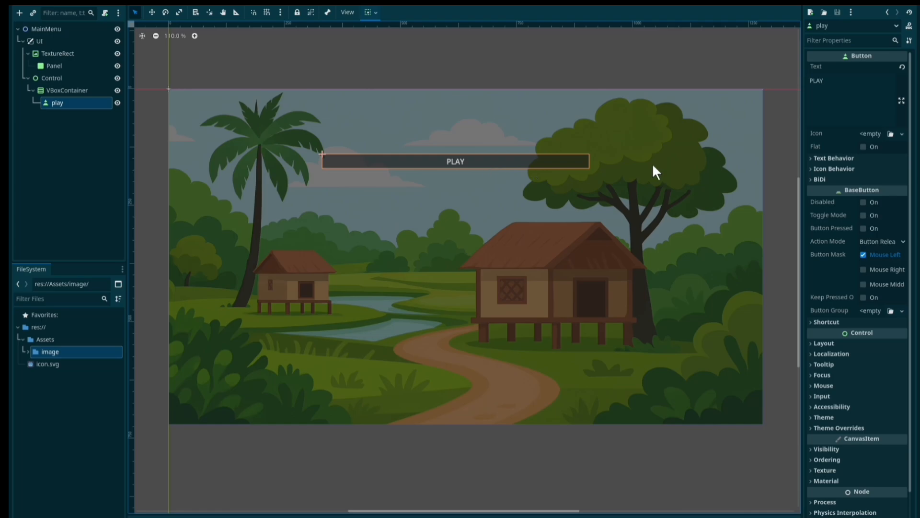
Override the play button's Font Pressed Color in its theme overrides with black, 000000.
scroll(835, 267, down, 2)
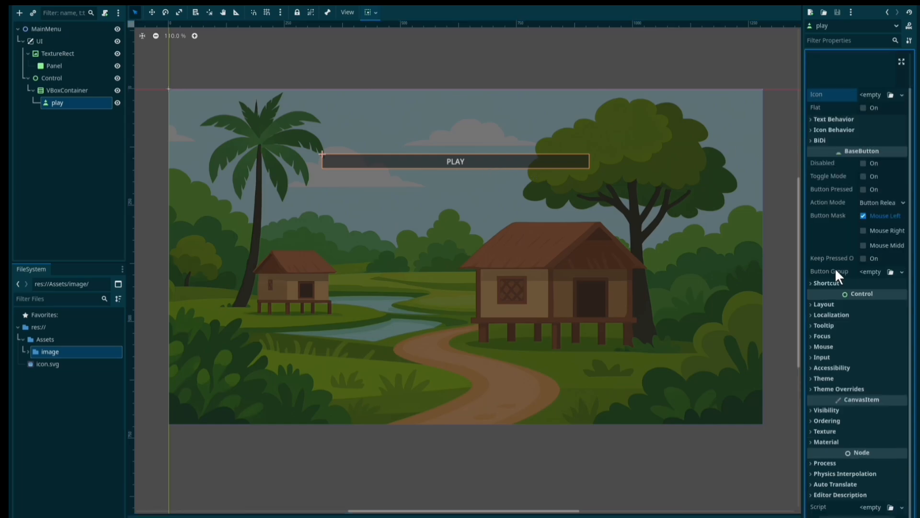
click(816, 388)
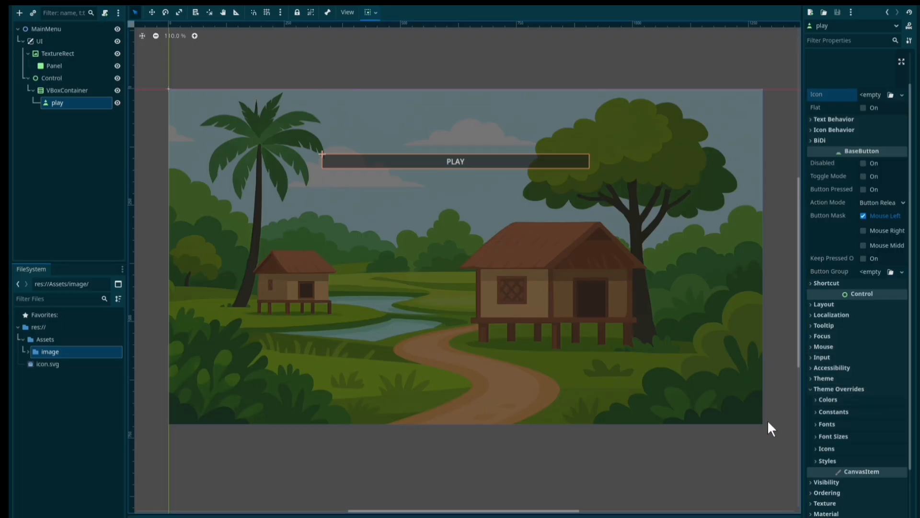
scroll(830, 362, down, 4)
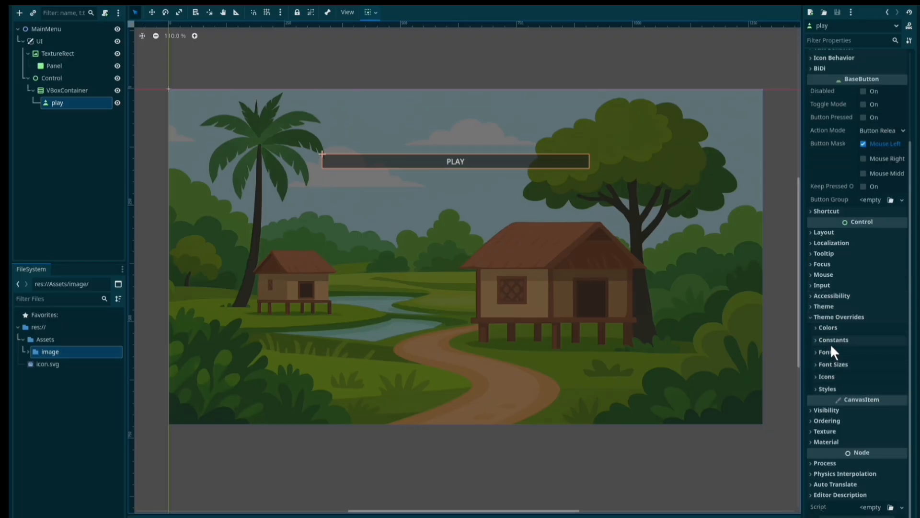
click(818, 328)
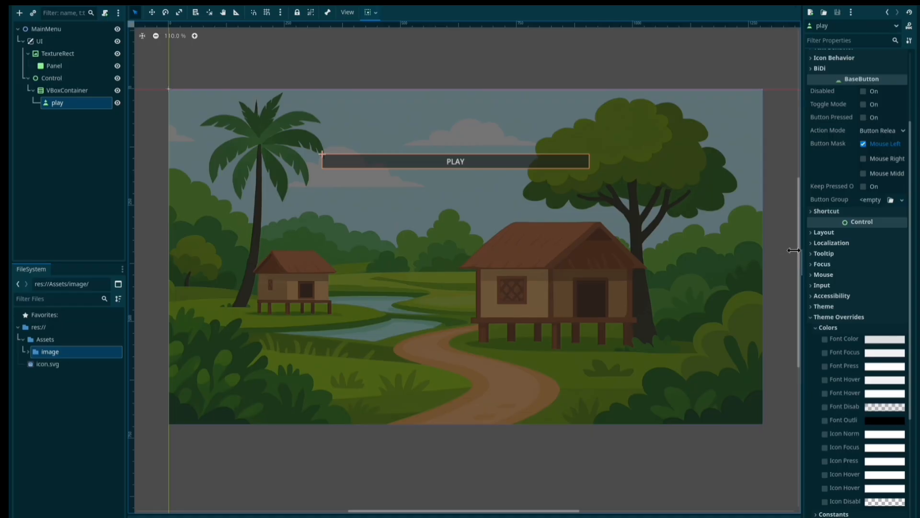
drag(793, 250, 707, 250)
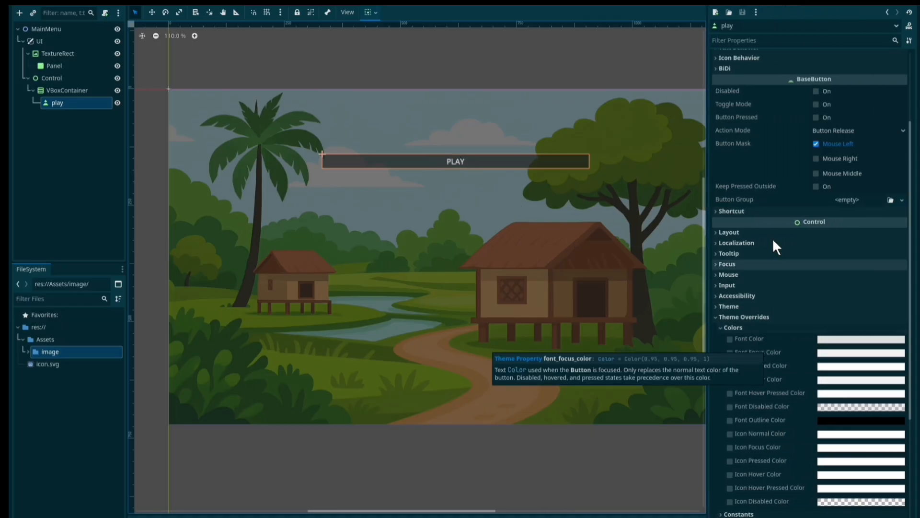
scroll(807, 210, down, 4)
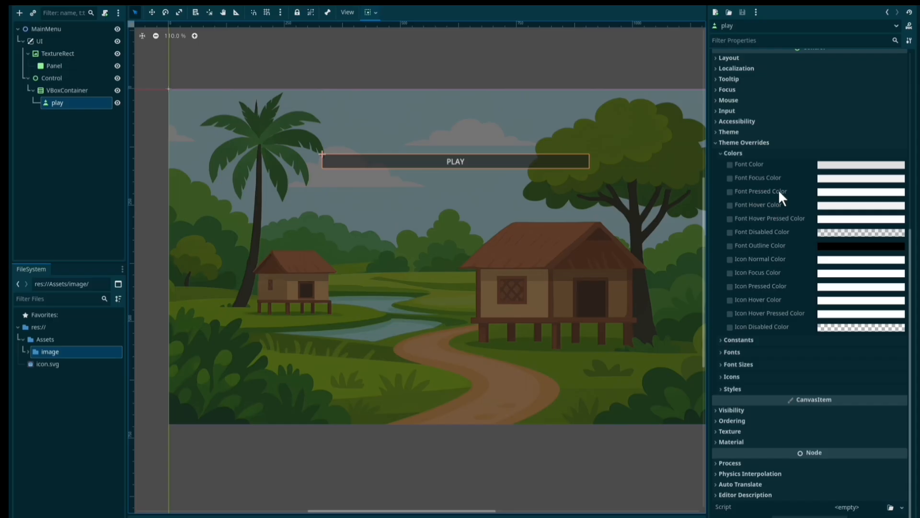
click(822, 192)
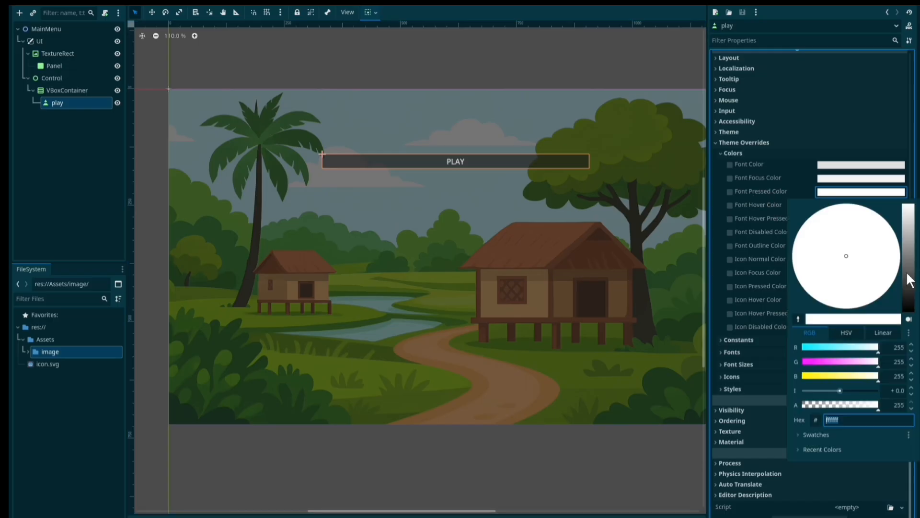
drag(909, 273, 909, 310)
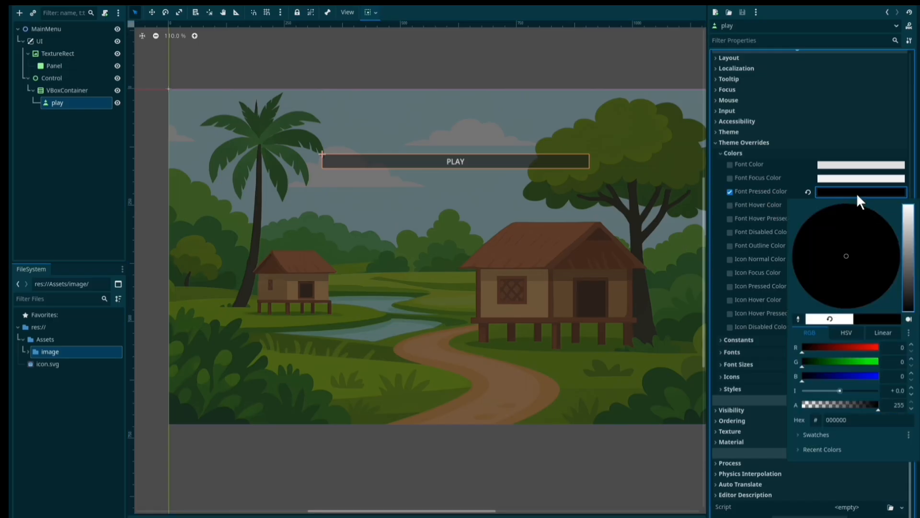
click(550, 163)
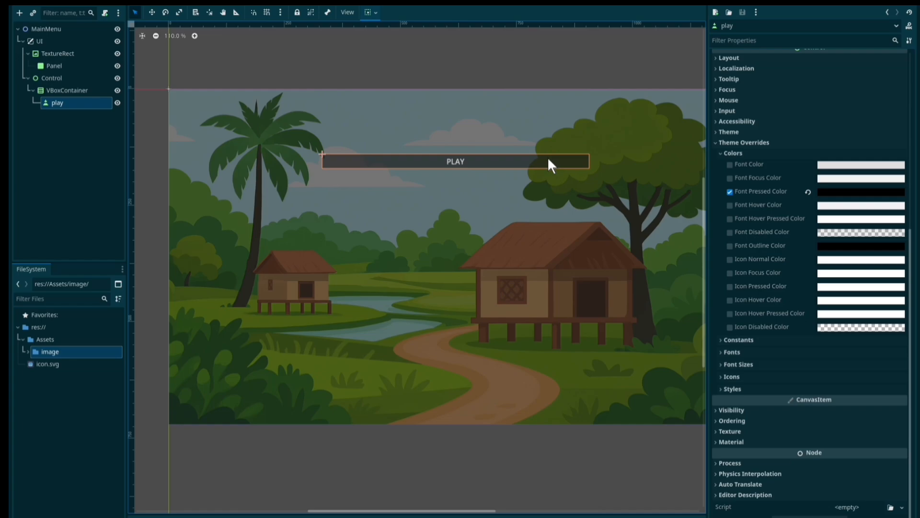
Set the play button's font size override to 100 px.
click(738, 365)
click(829, 378)
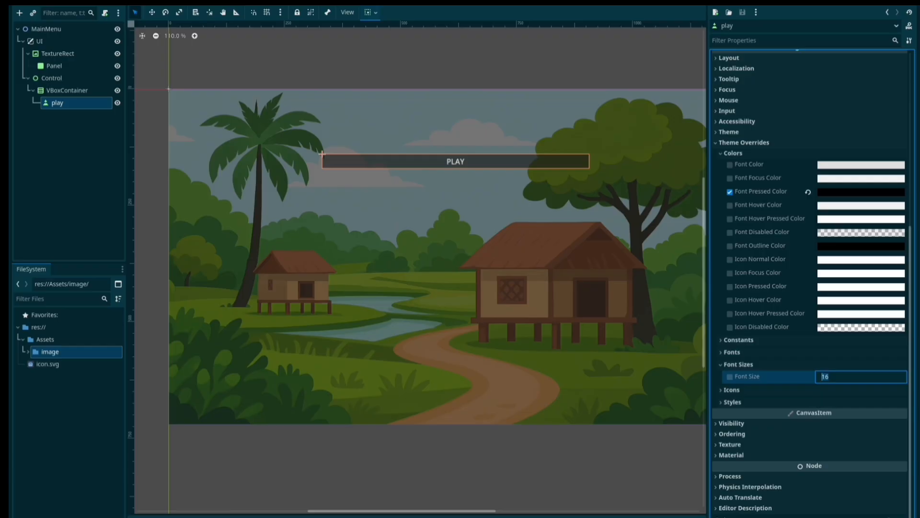
text(100)
key(Return)
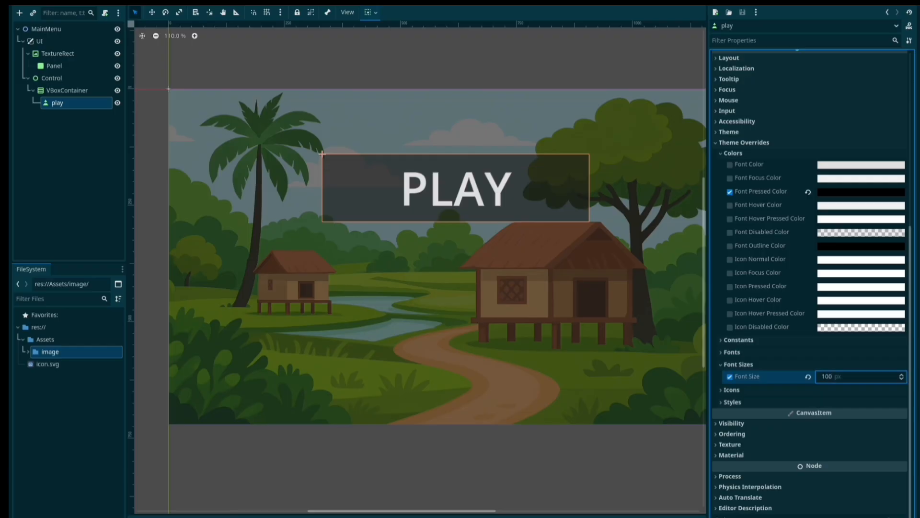
Set the play button's font size override to 80 px.
scroll(499, 199, down, 4)
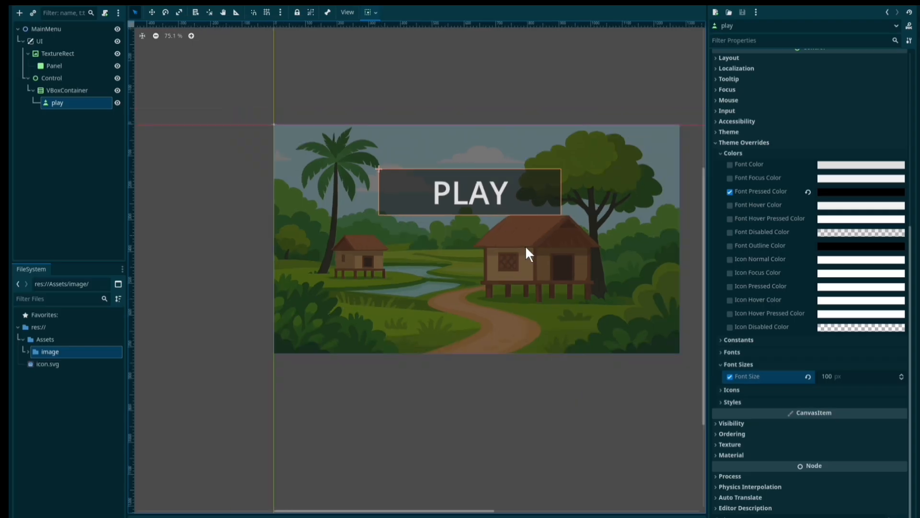
middle_drag(493, 244, 484, 263)
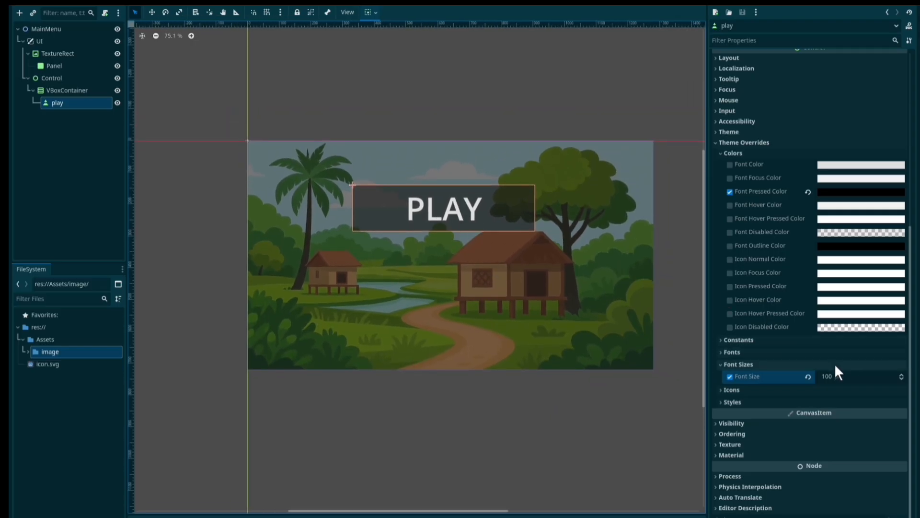
click(835, 377)
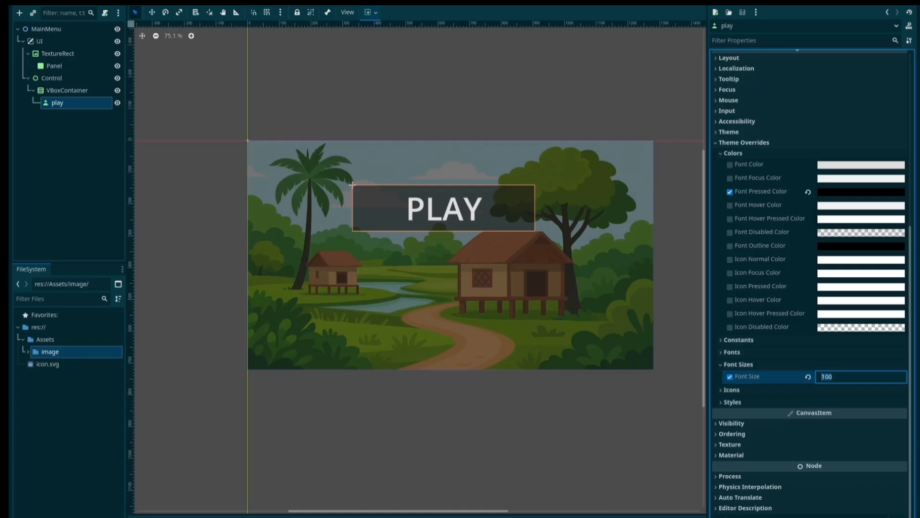
text(80)
key(Return)
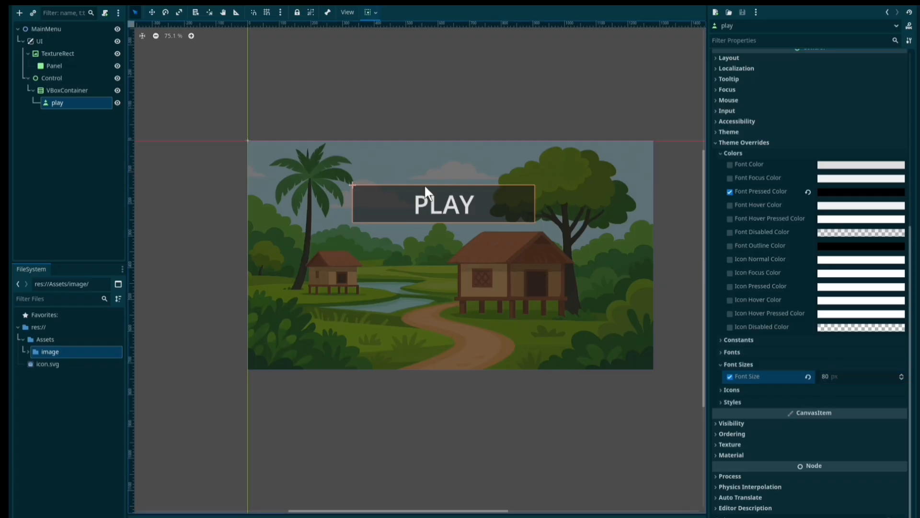
Assign a new StyleBoxFlat to the play button's Normal style override.
scroll(728, 394, down, 1)
click(725, 389)
scroll(789, 243, down, 5)
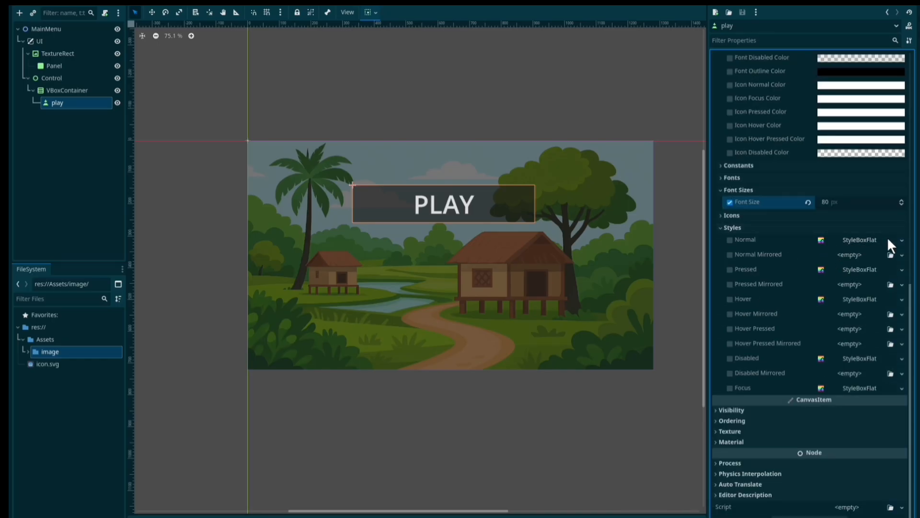
click(863, 240)
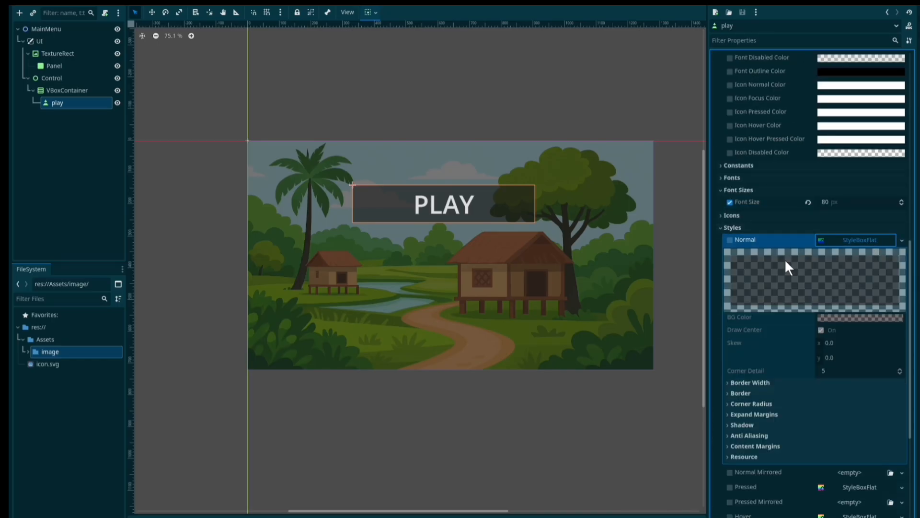
click(894, 240)
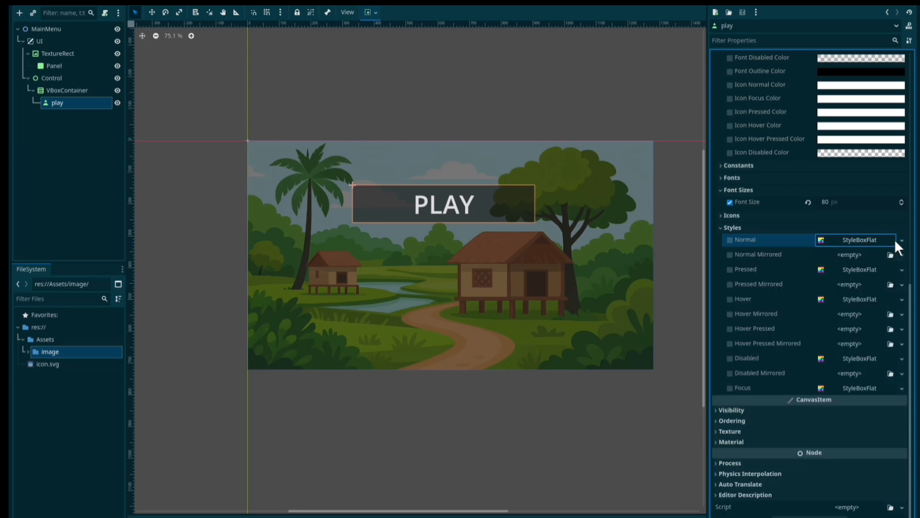
click(902, 240)
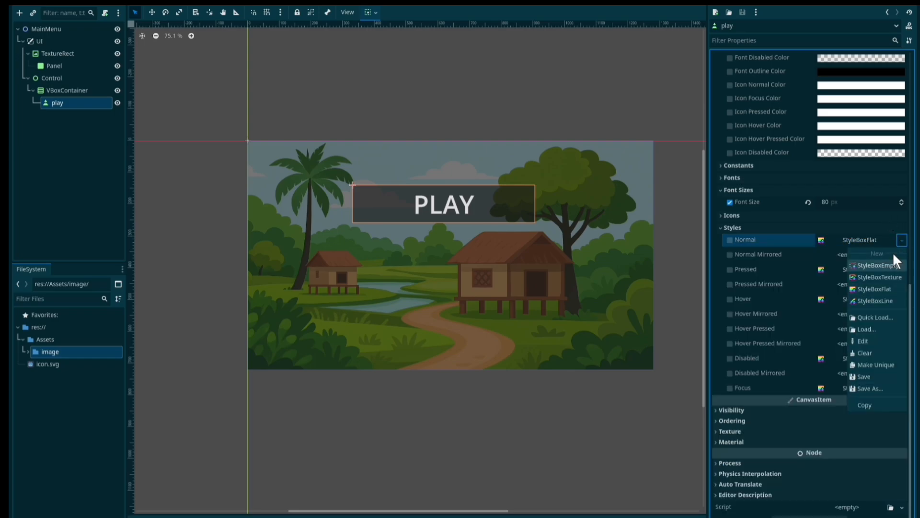
click(886, 289)
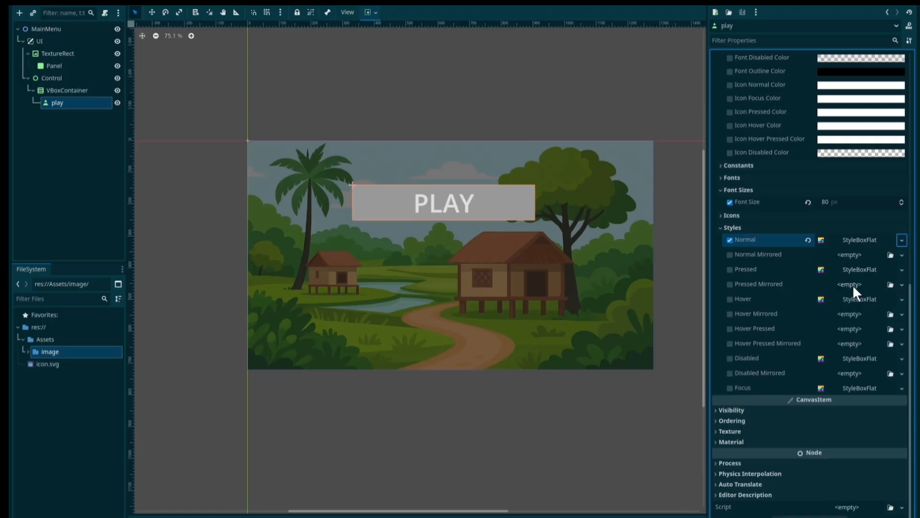
Set the background color of the Normal StyleBoxFlat to a dark green, 439c00.
click(856, 240)
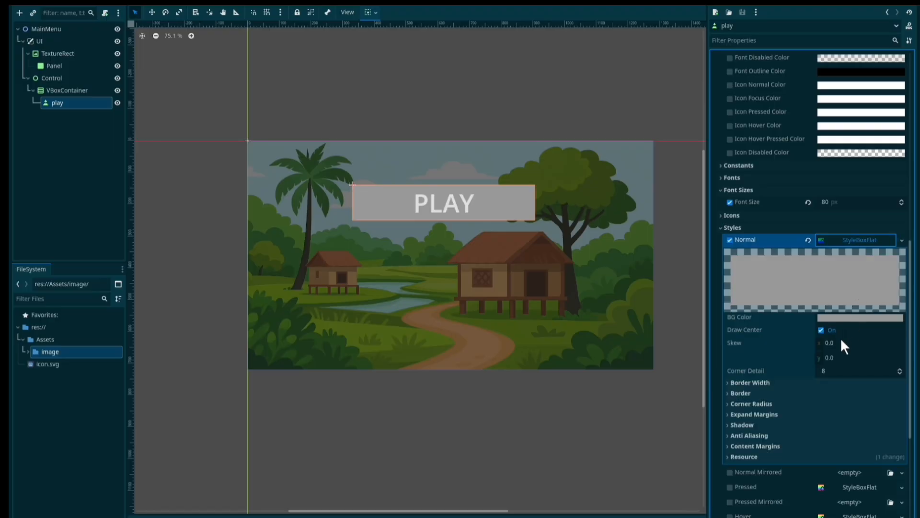
click(840, 316)
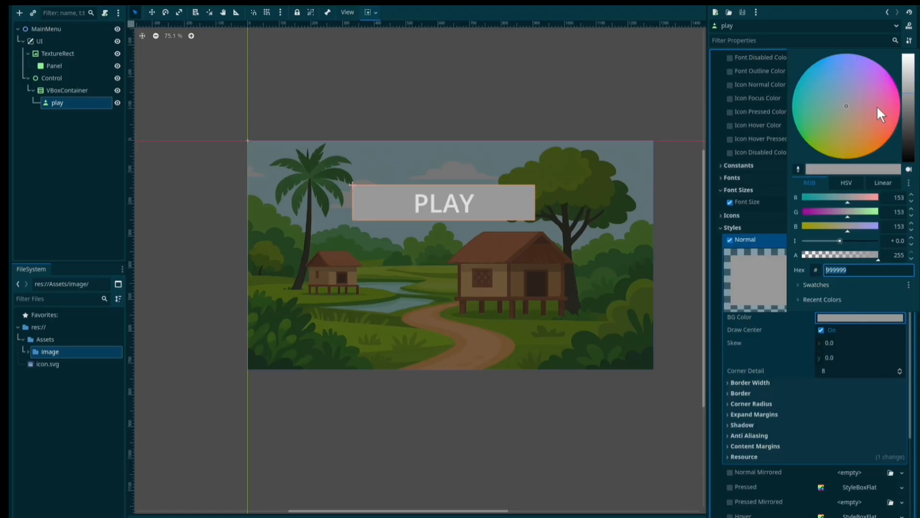
mouse_move(842, 103)
mouse_down()
mouse_move(820, 98)
mouse_move(792, 123)
mouse_move(791, 154)
mouse_up()
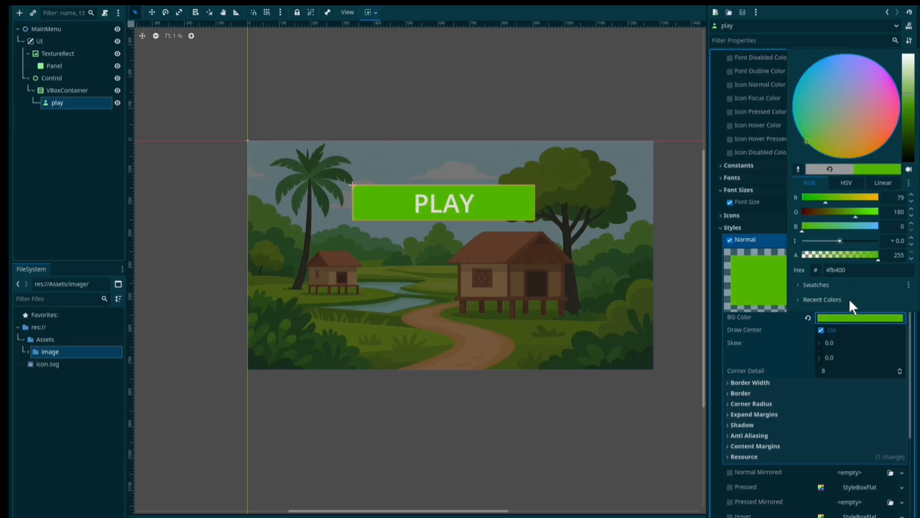
drag(908, 108, 907, 117)
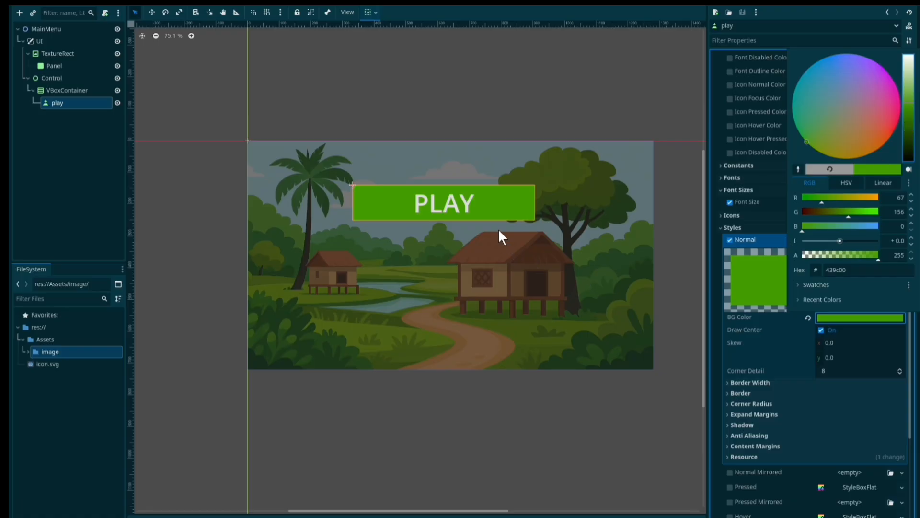
click(757, 350)
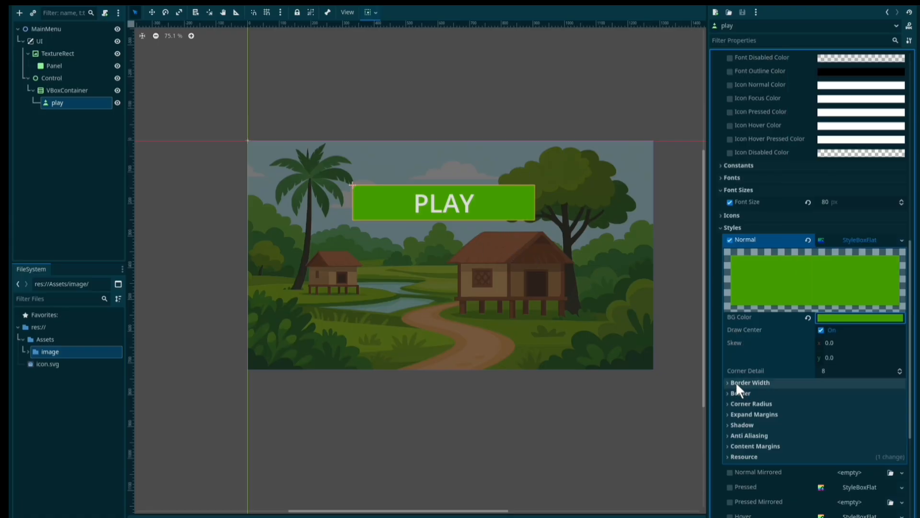
Set all four corner radii of the play button's Normal StyleBoxFlat to 50 px.
click(734, 380)
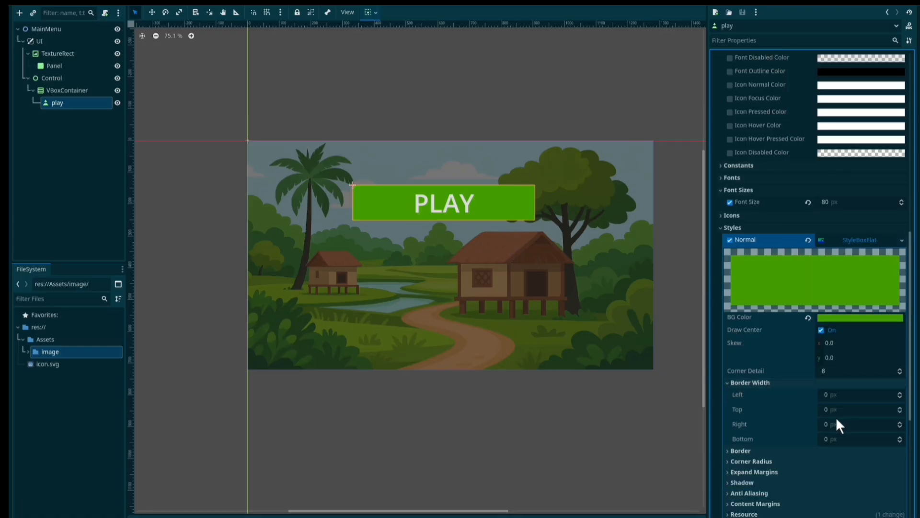
click(747, 383)
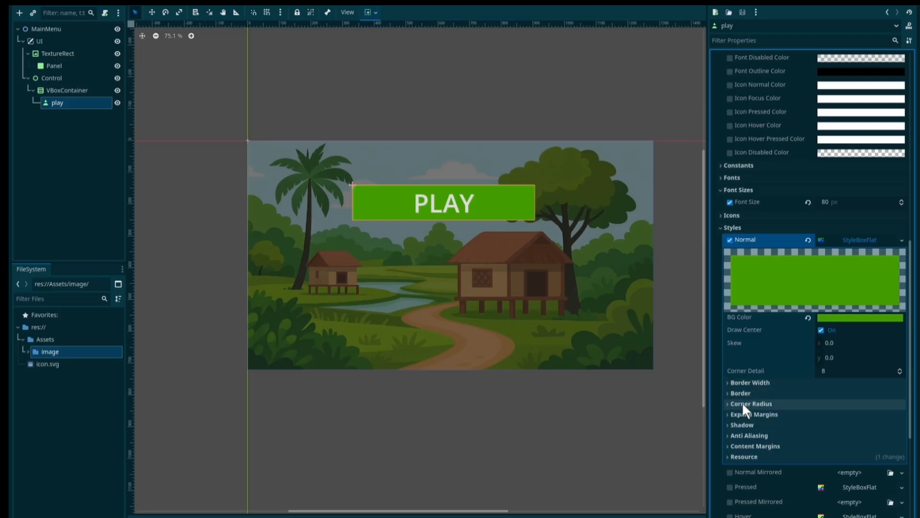
click(744, 405)
click(827, 415)
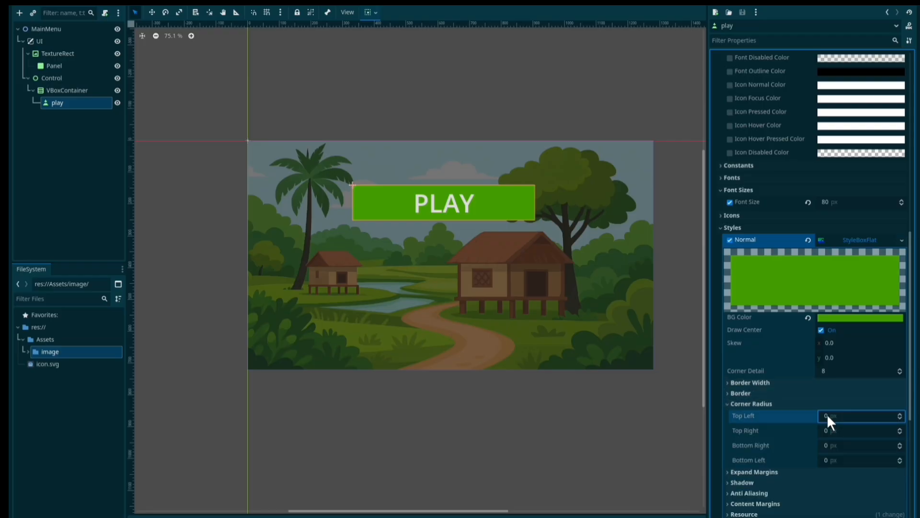
text(50)
click(827, 428)
text(50)
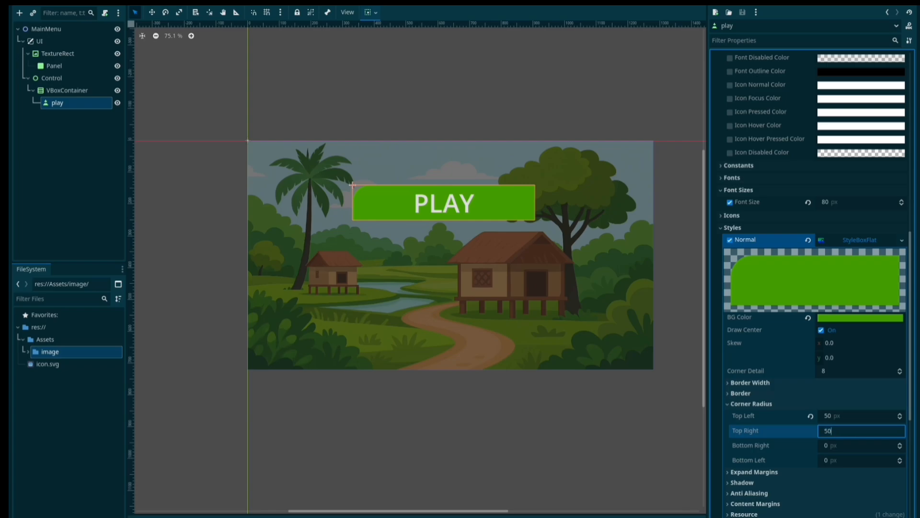
click(829, 446)
text(50)
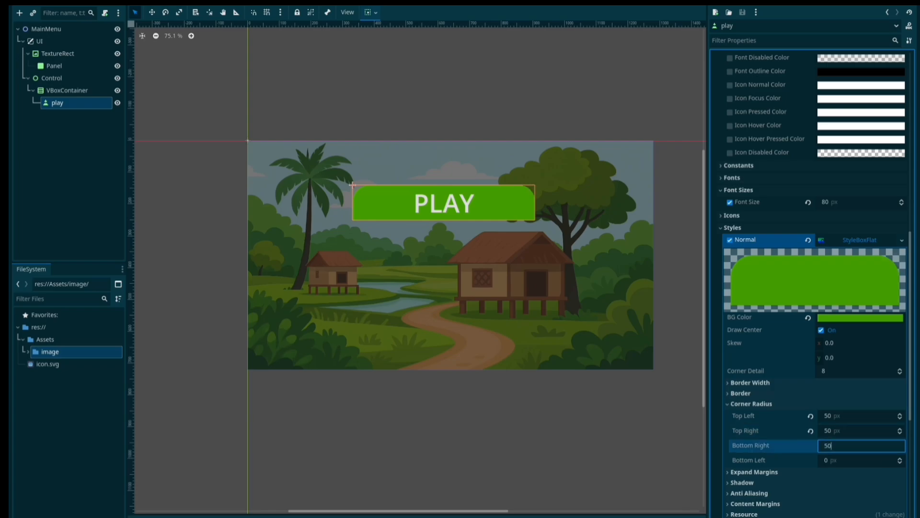
click(832, 460)
text(50)
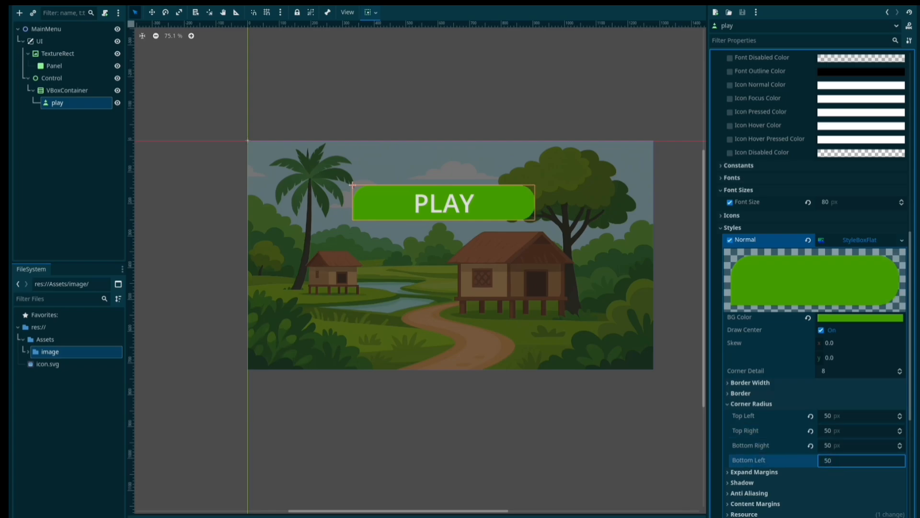
click(571, 338)
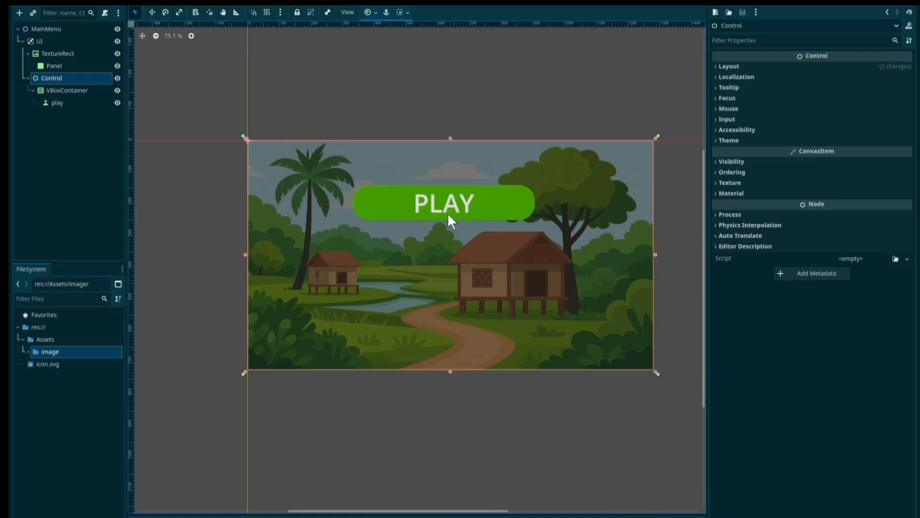
Give the play button's Normal StyleBoxFlat a shadow of size 10 px in a bright, semi-transparent green.
click(477, 198)
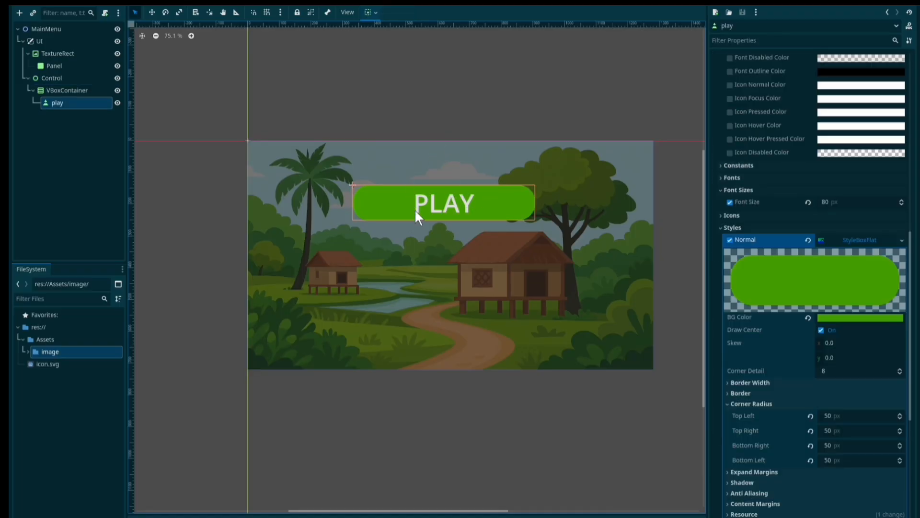
scroll(757, 339, down, 4)
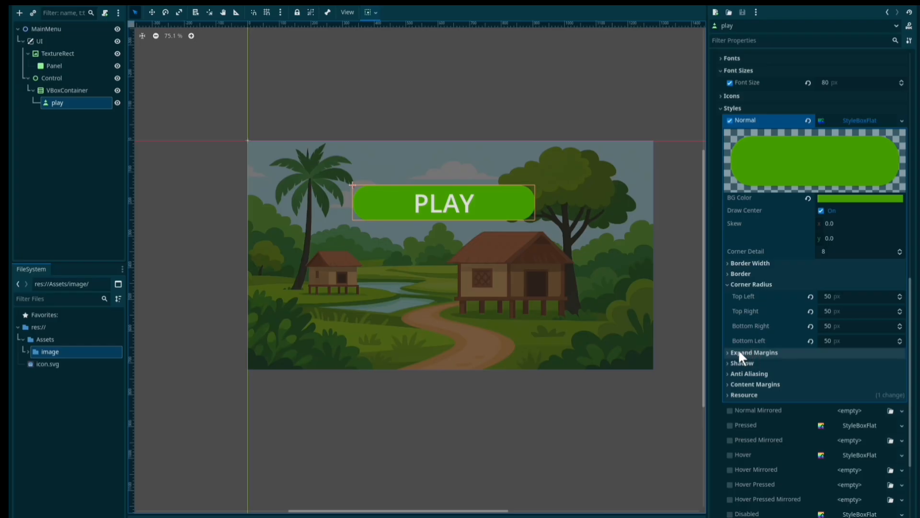
click(741, 363)
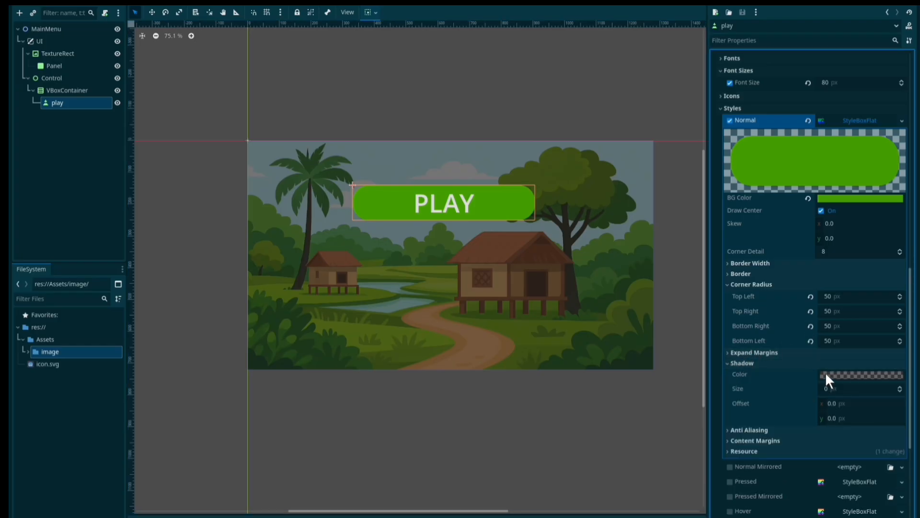
click(830, 390)
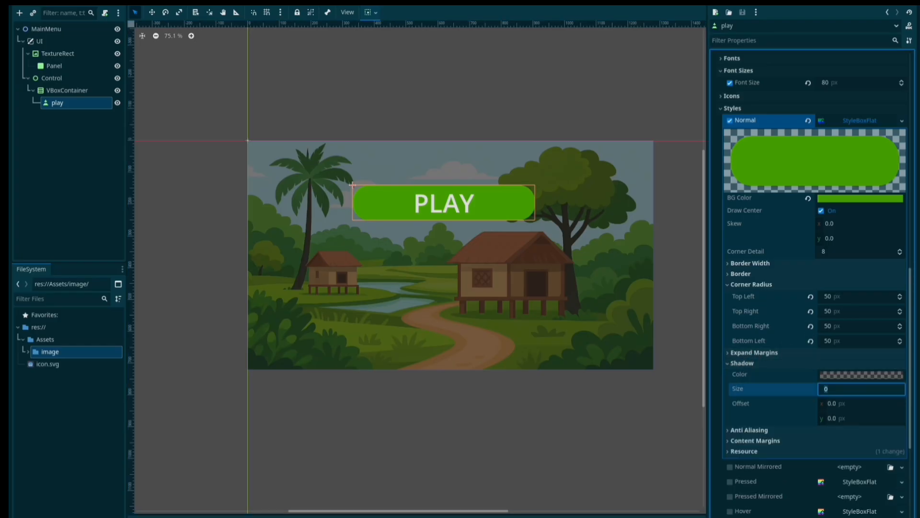
text(10)
click(826, 373)
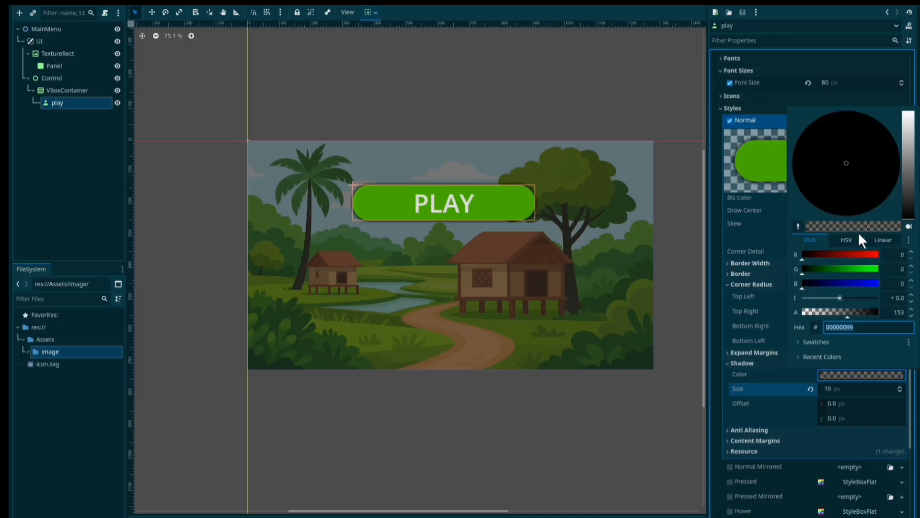
drag(864, 266, 898, 272)
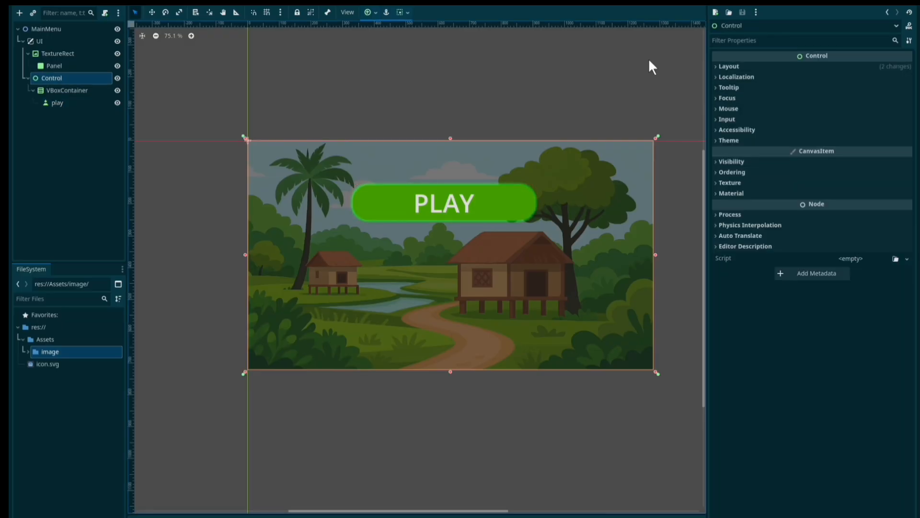
Run the project with the current scene as main scene, saving it as main_menu.tscn in a new Scene folder, and close the game window.
key(F5)
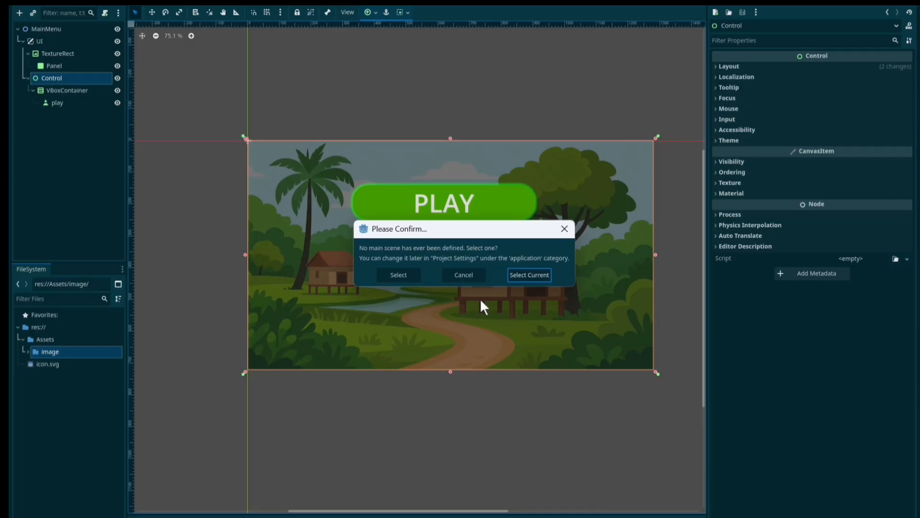
click(521, 273)
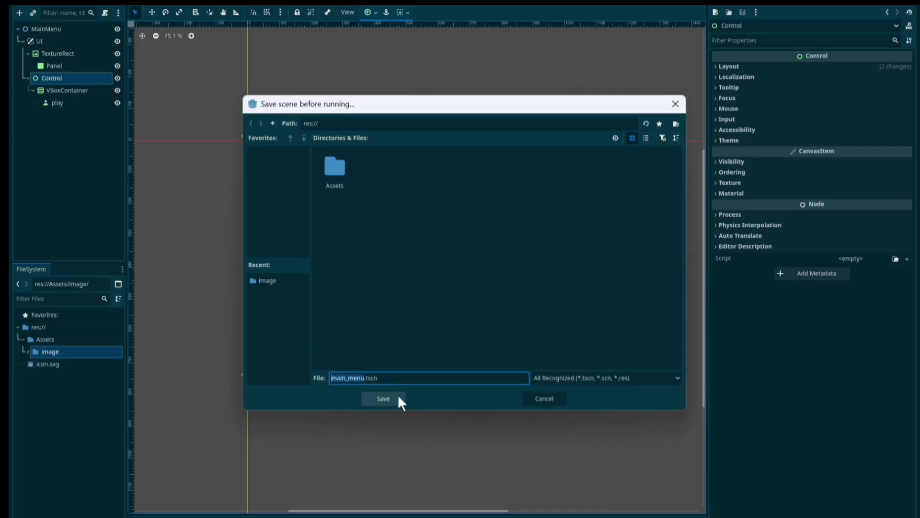
right_click(420, 202)
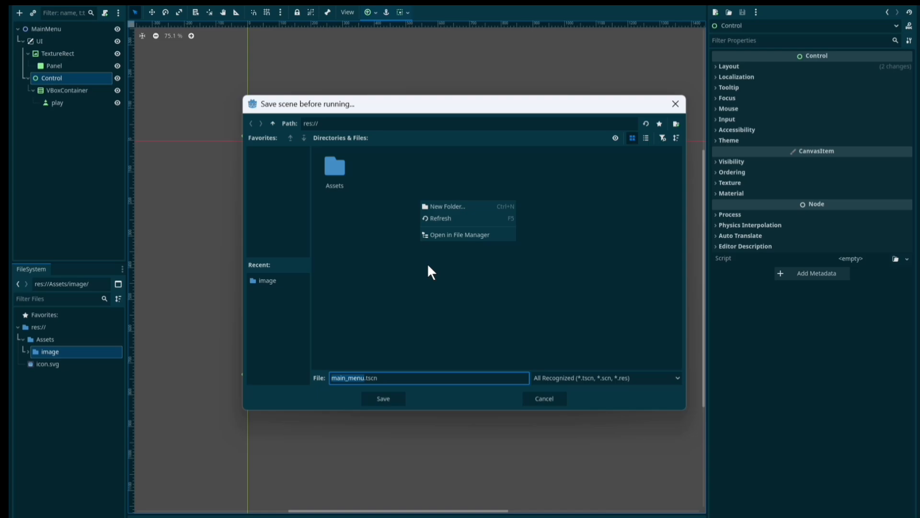
click(447, 211)
text(Scene)
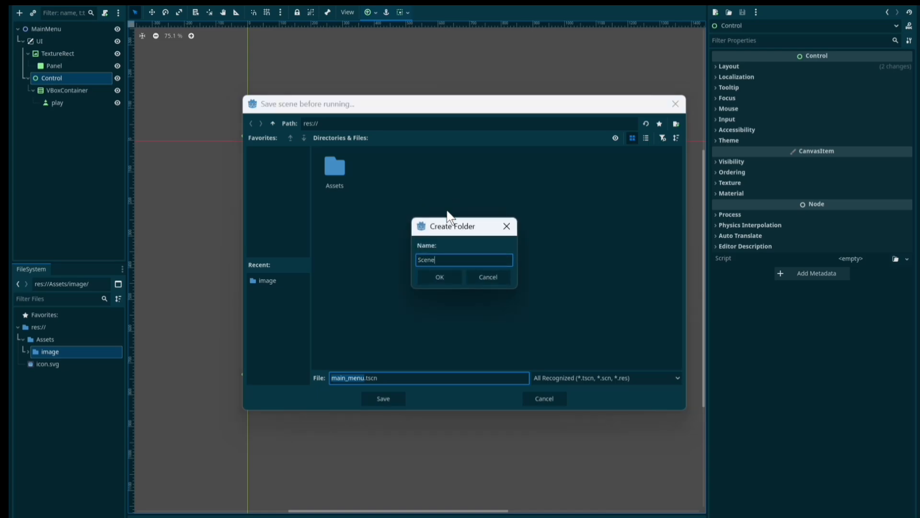
key(Return)
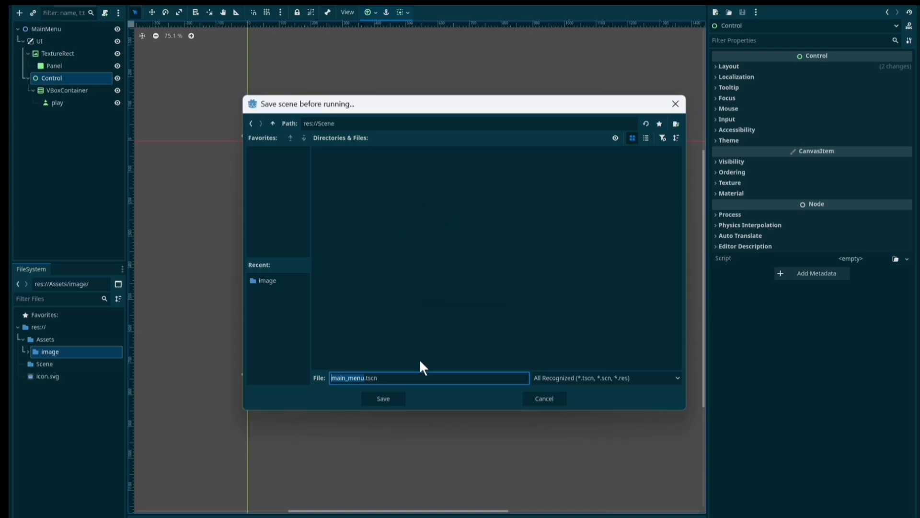
click(383, 398)
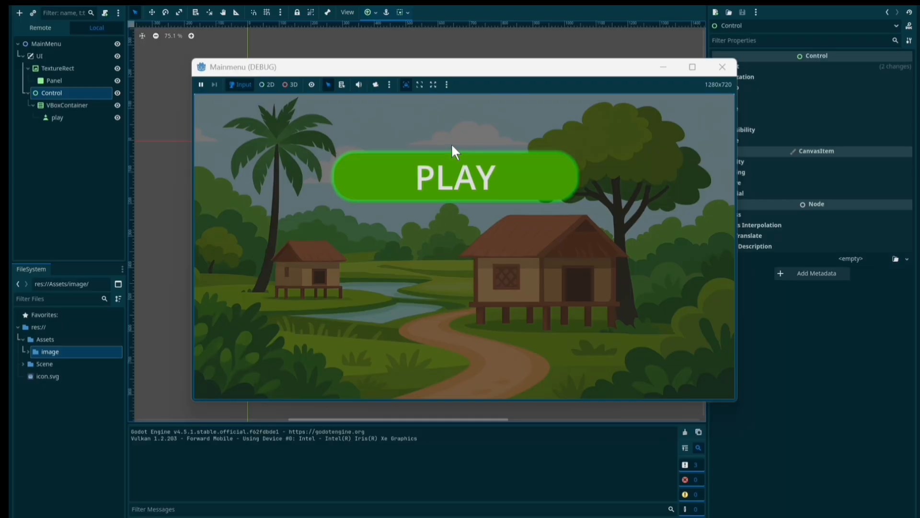
click(721, 67)
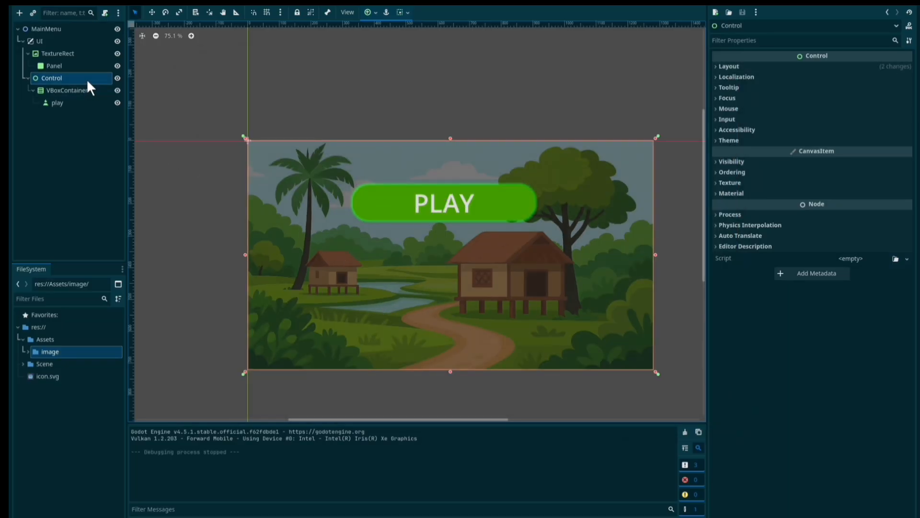
Copy the play button's Normal StyleBoxFlat and paste it into its Pressed and Hover style overrides.
click(80, 102)
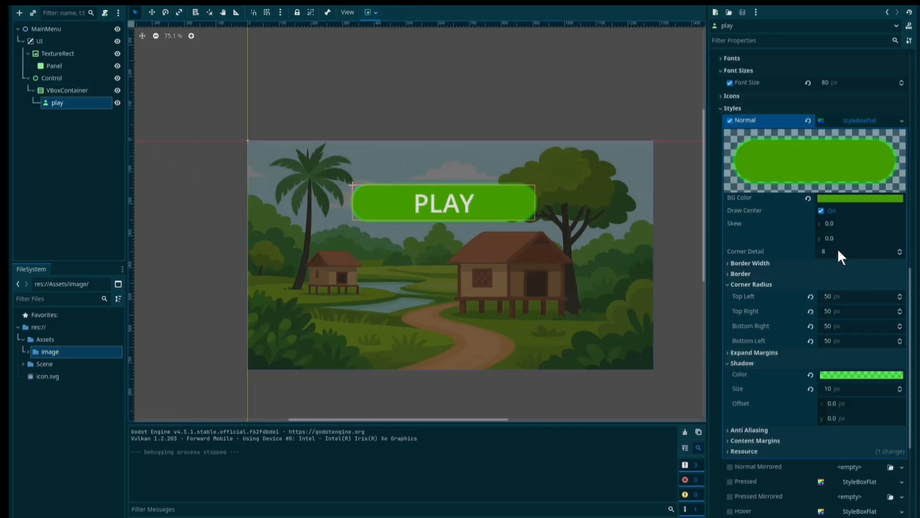
scroll(796, 335, down, 5)
scroll(815, 240, up, 5)
click(854, 121)
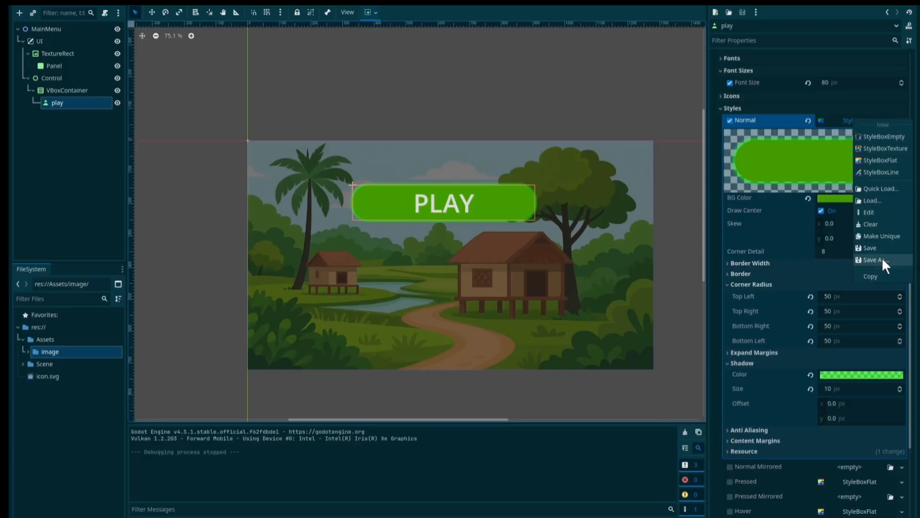
click(881, 274)
scroll(810, 335, down, 5)
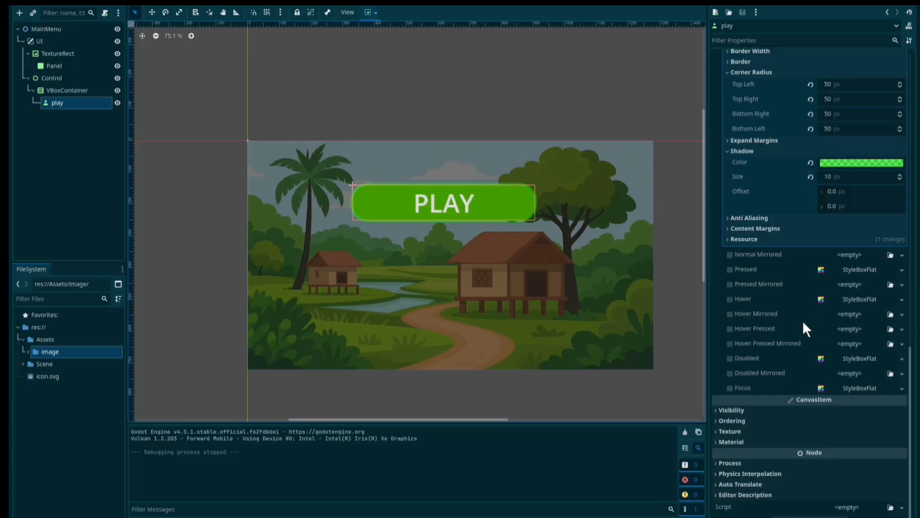
right_click(854, 269)
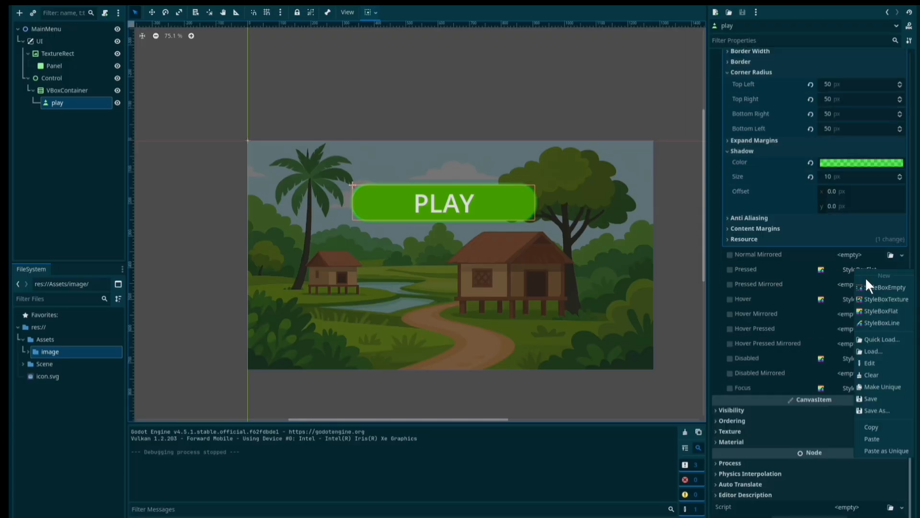
click(883, 438)
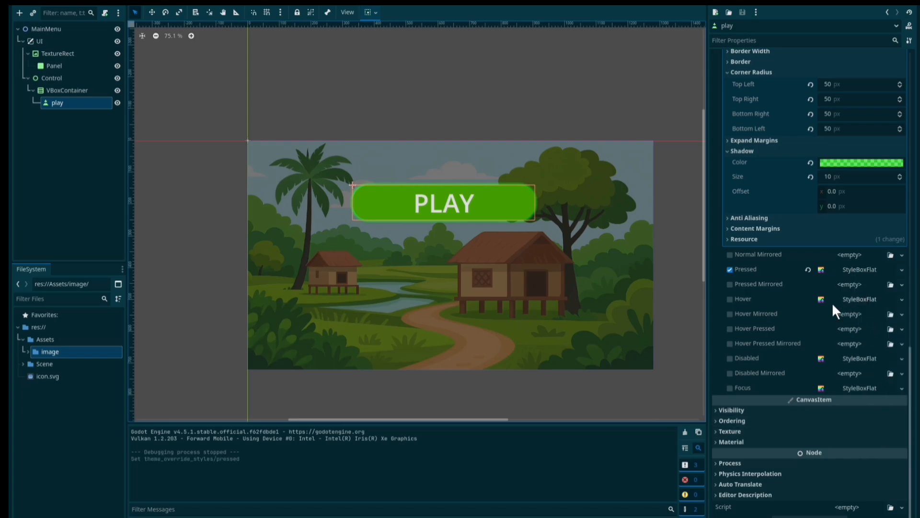
right_click(859, 297)
click(889, 466)
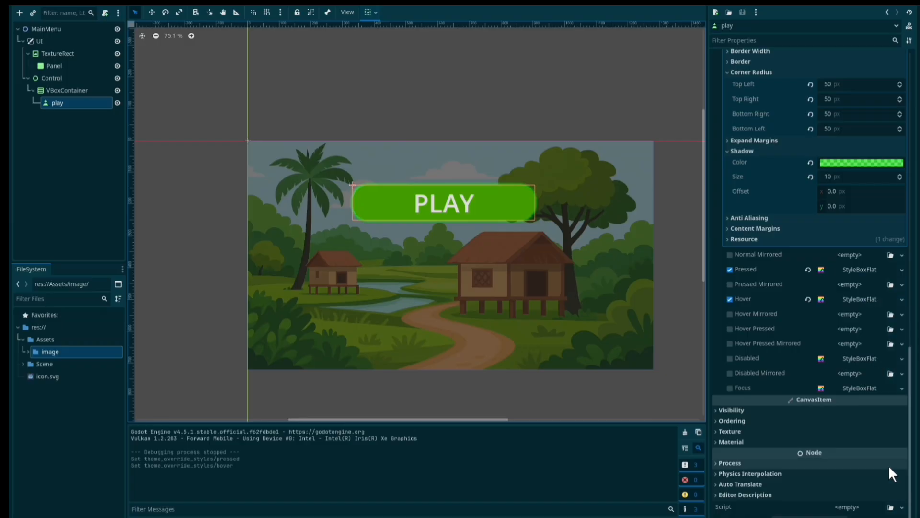
Run the project to check how the play button looks when hovered and clicked, closing the game window when done.
key(F5)
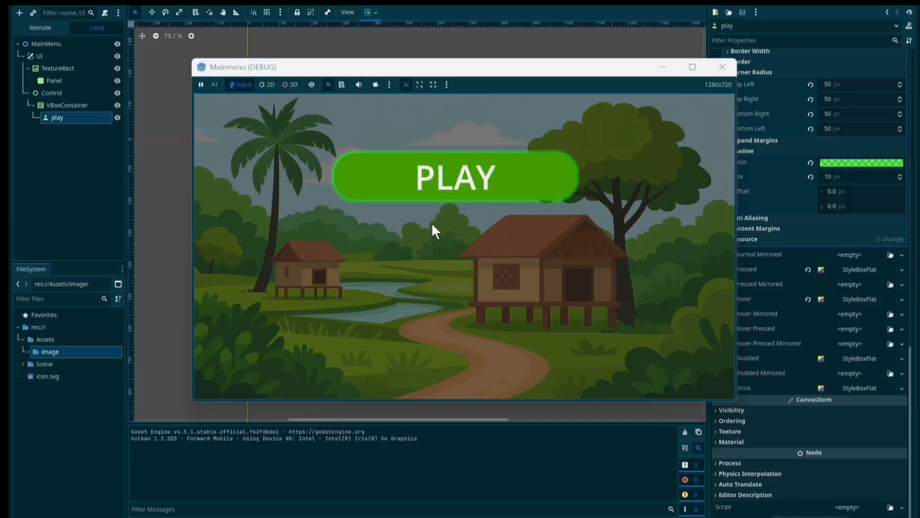
key(F8)
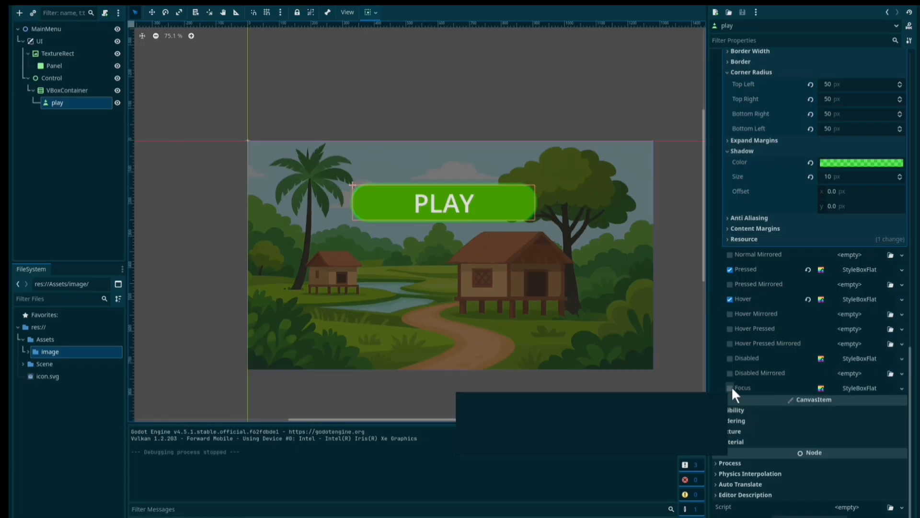
click(901, 387)
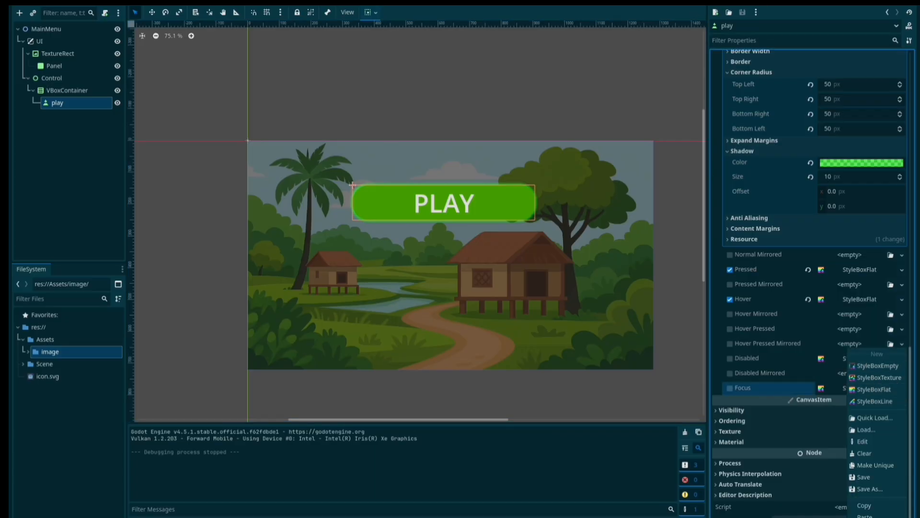
click(761, 7)
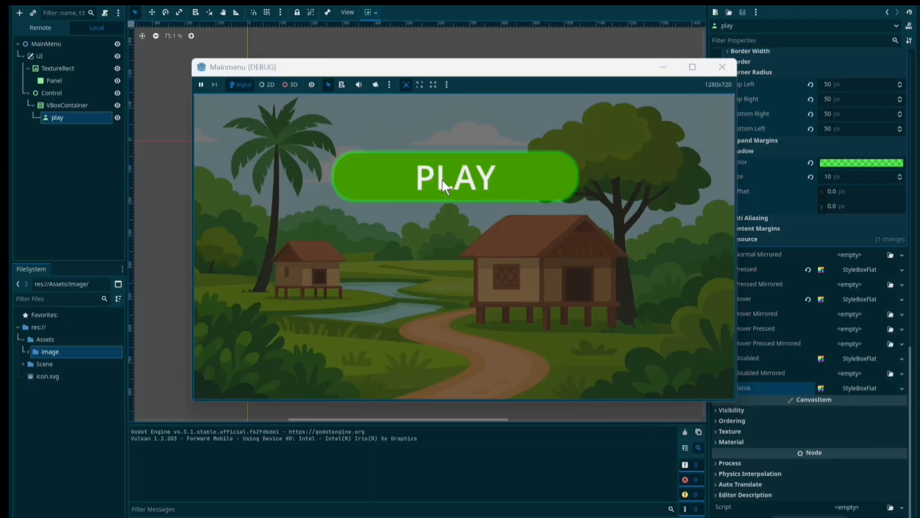
click(442, 178)
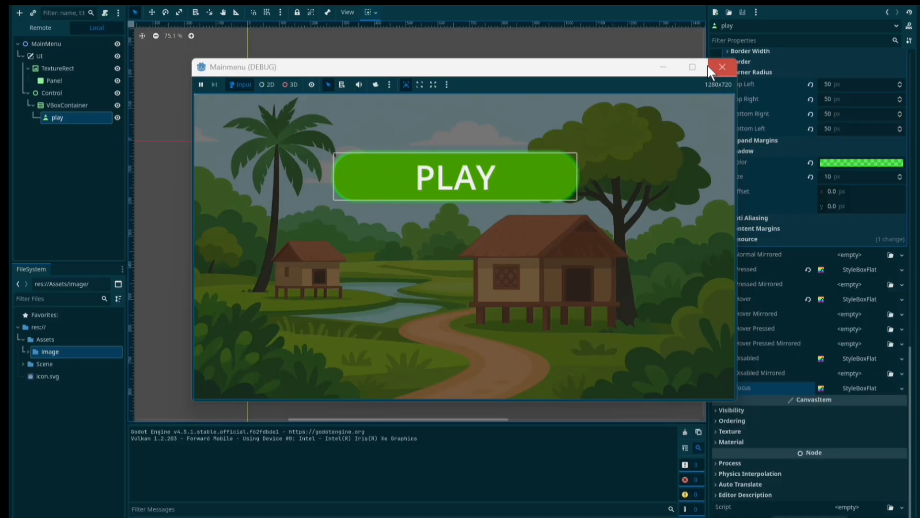
click(722, 67)
Assign a new StyleBoxEmpty to the play button's Focus style override and test the button in the running project.
click(898, 388)
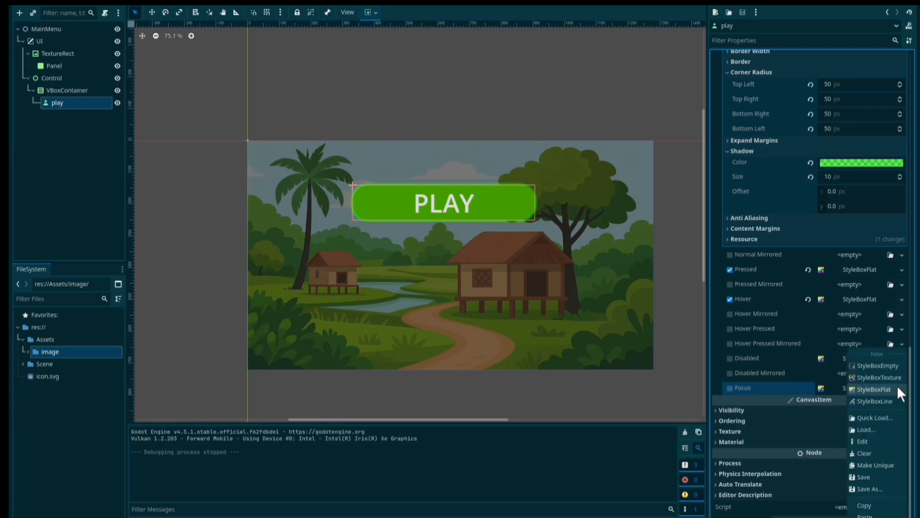
click(875, 365)
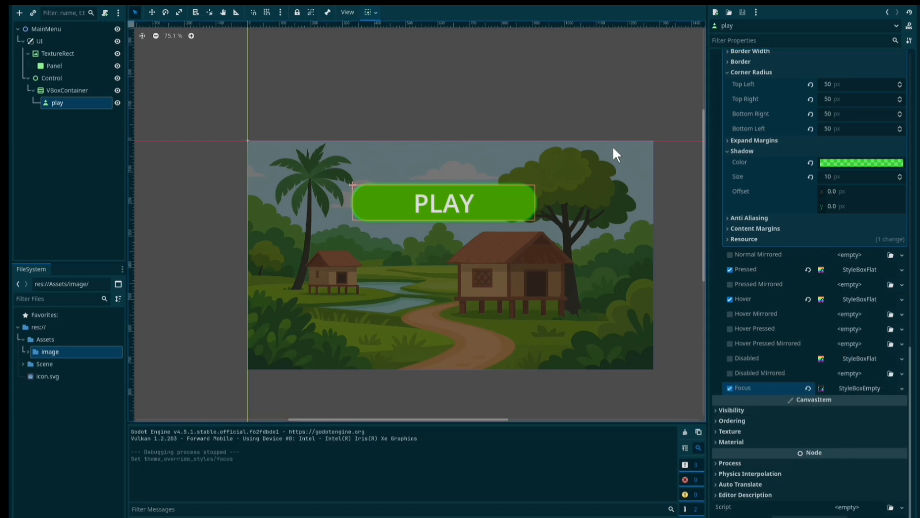
key(F5)
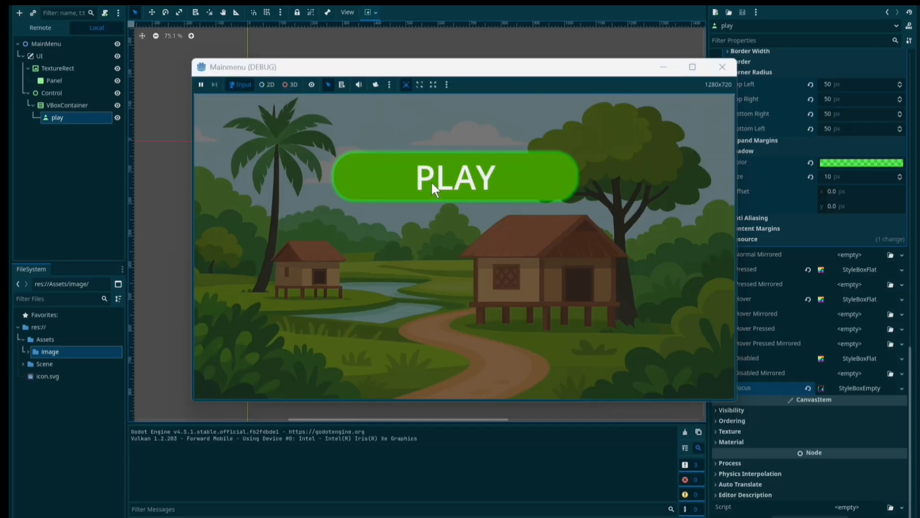
click(431, 180)
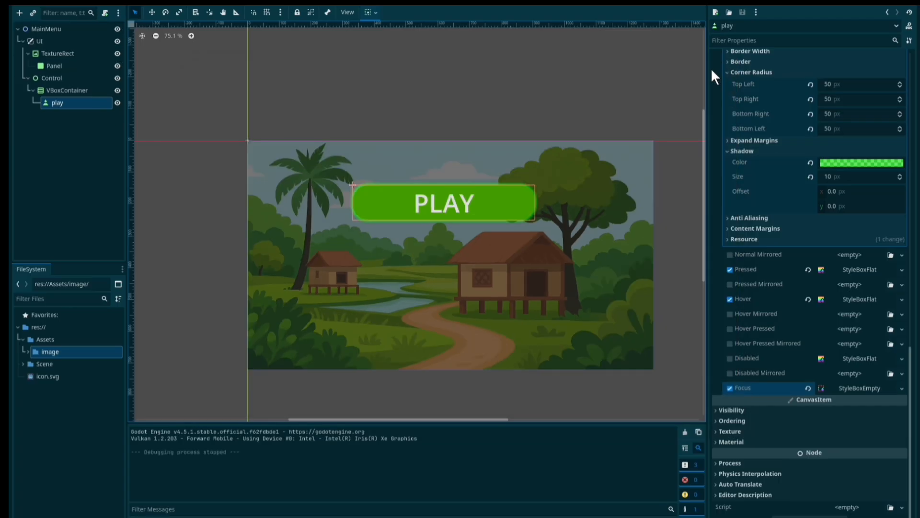
Change the play button's Font Pressed Color override to a dark green.
click(721, 68)
scroll(777, 306, up, 10)
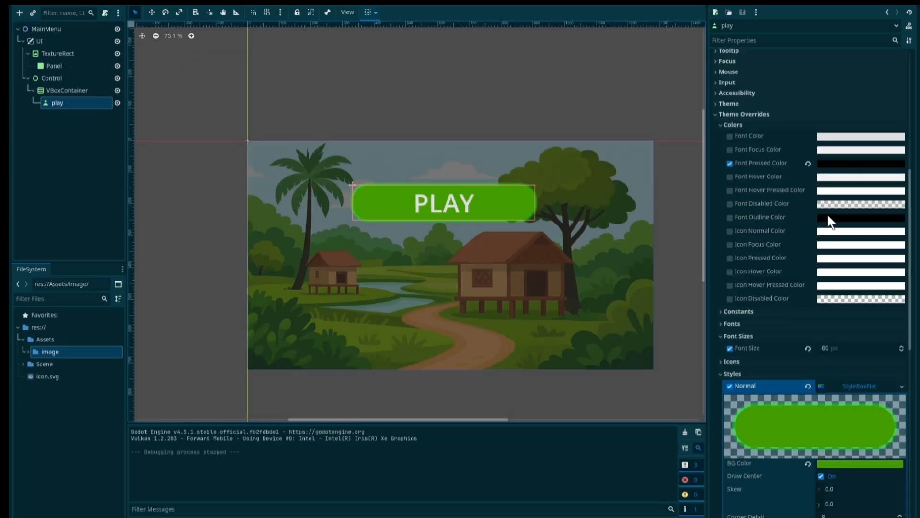
click(845, 163)
click(855, 318)
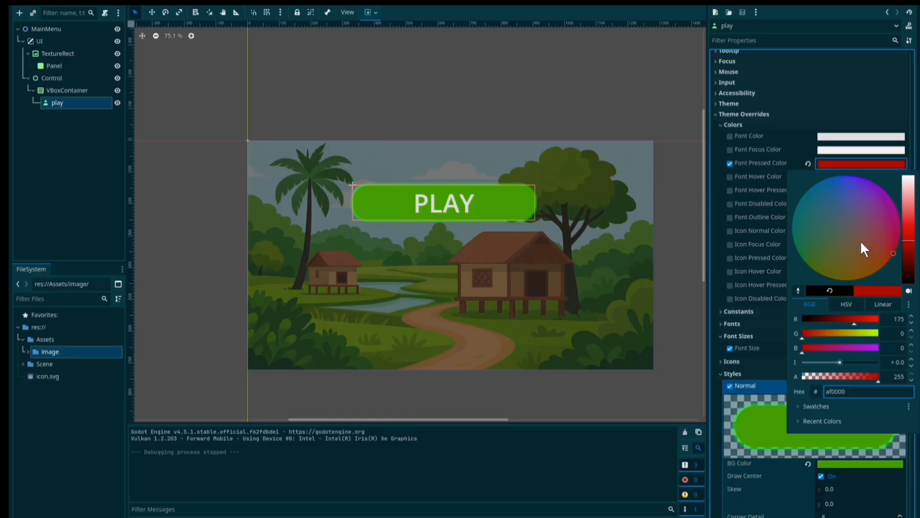
drag(861, 241, 808, 246)
click(684, 195)
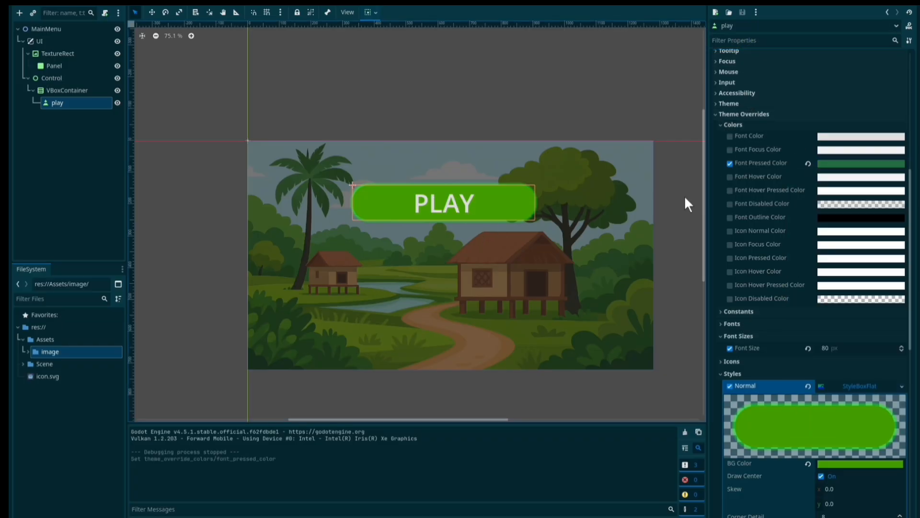
Run the project to test the play button's pressed text colour, closing the game window when done.
click(824, 5)
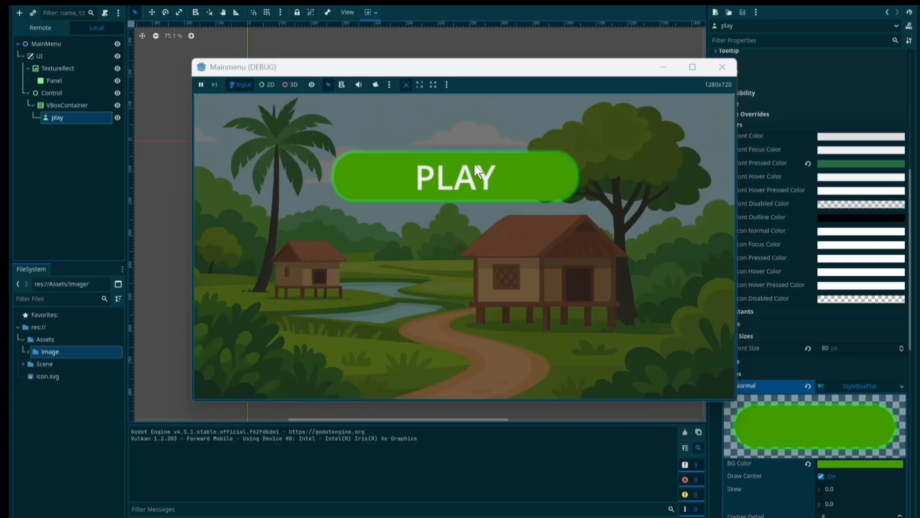
click(474, 164)
click(473, 164)
click(466, 165)
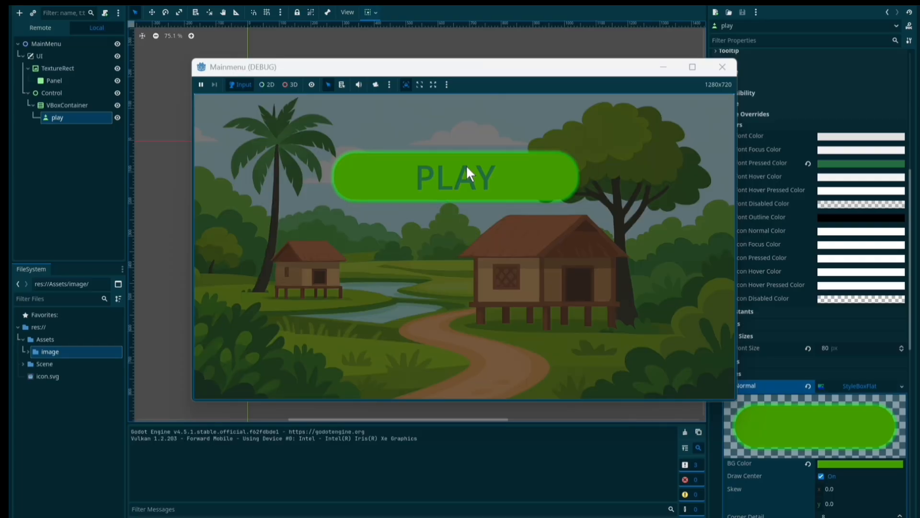
click(723, 69)
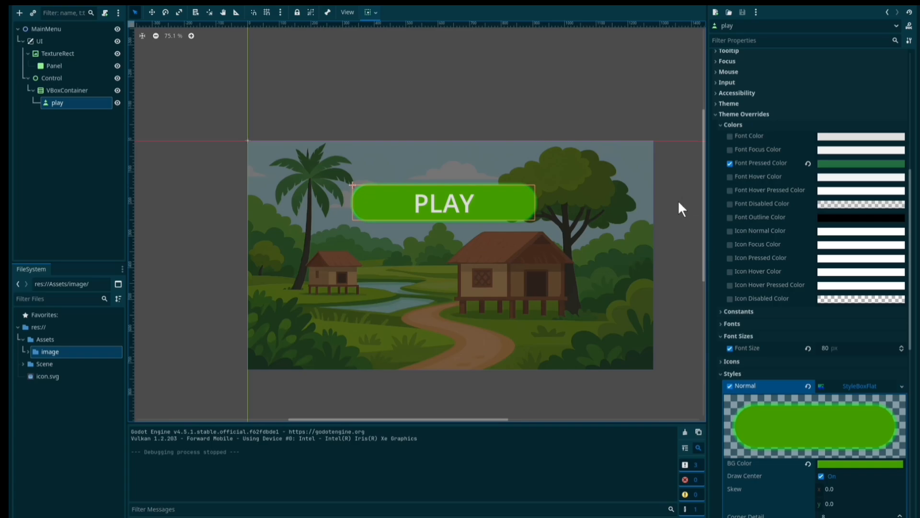
Duplicate the play button twice so the VBoxContainer holds three buttons.
scroll(782, 375, down, 5)
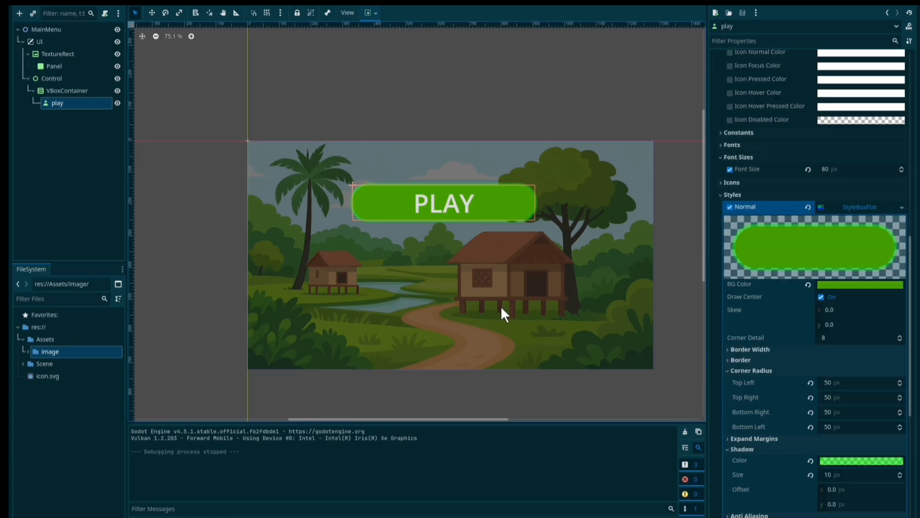
right_click(65, 102)
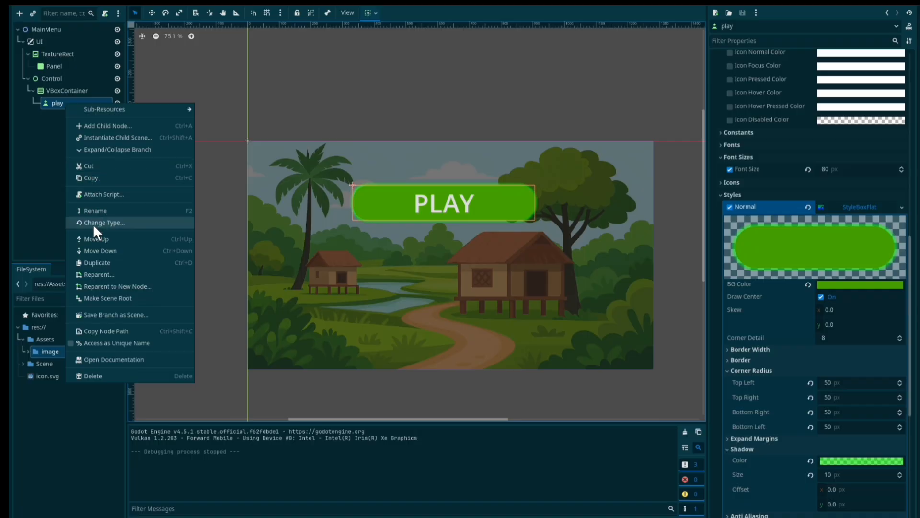
click(100, 262)
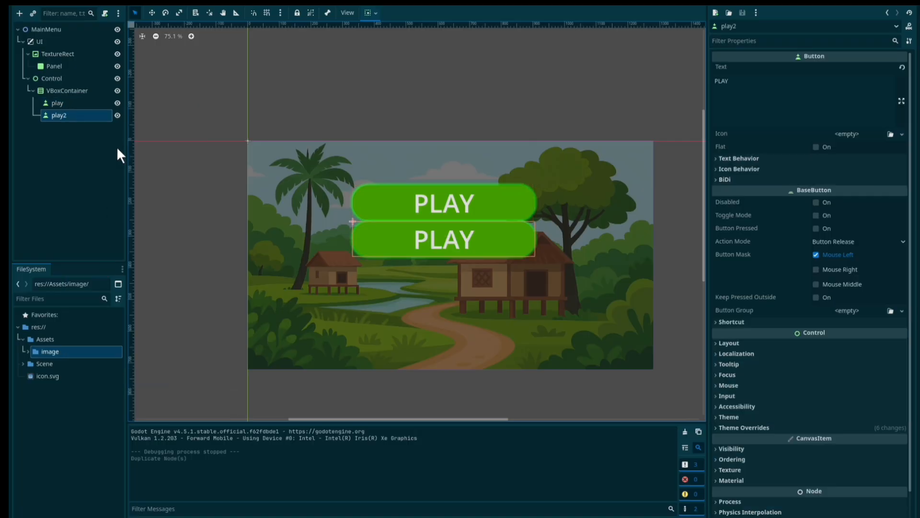
right_click(55, 115)
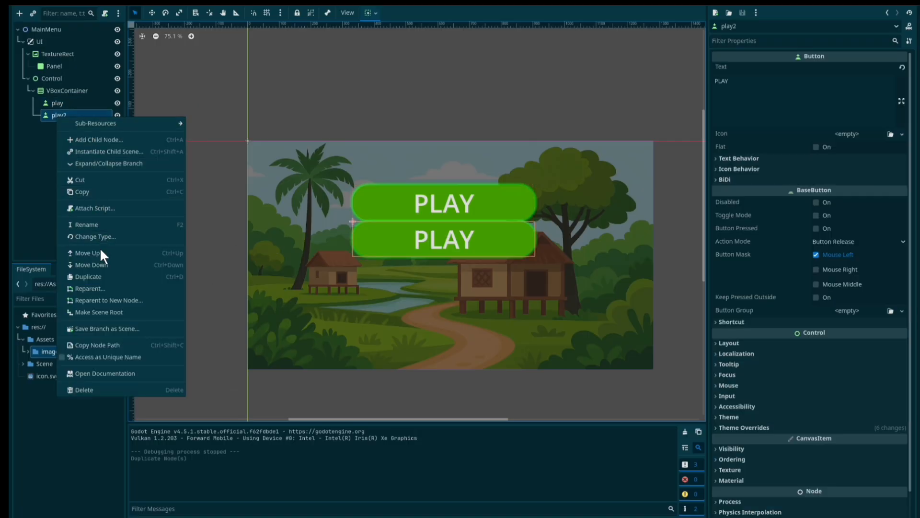
click(100, 275)
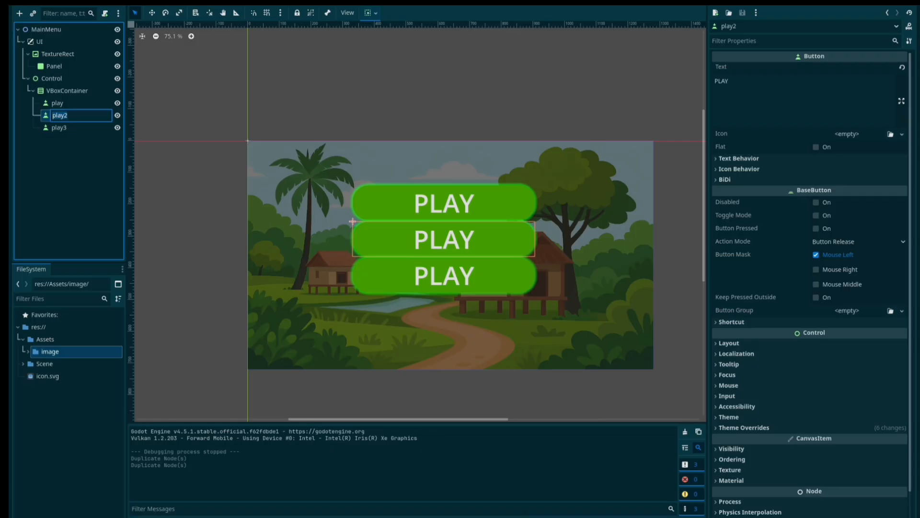
Rename the second button node to Setting and the third to Exit.
text(Setting)
click(73, 124)
key(F2)
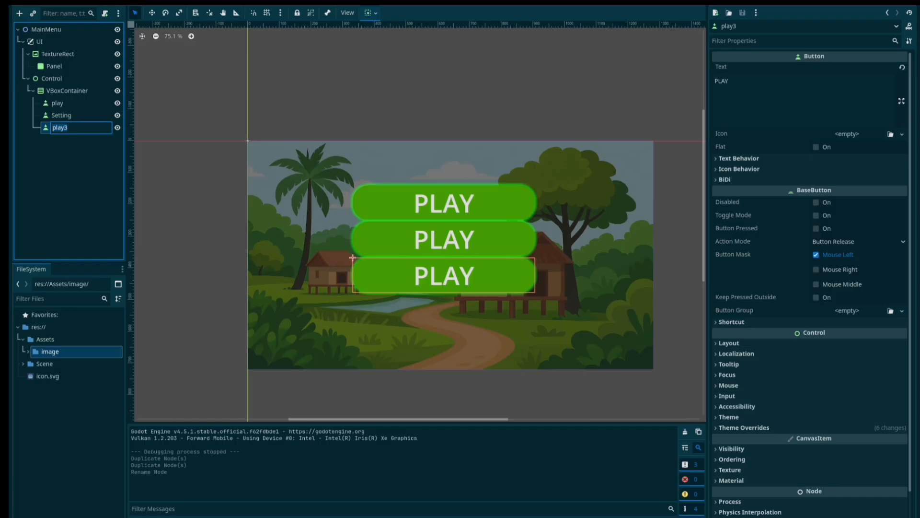
text(Exit)
Set the Exit button's text to "Exit" and the Setting button's text to "Setting".
key(ctrl+a)
key(Tab)
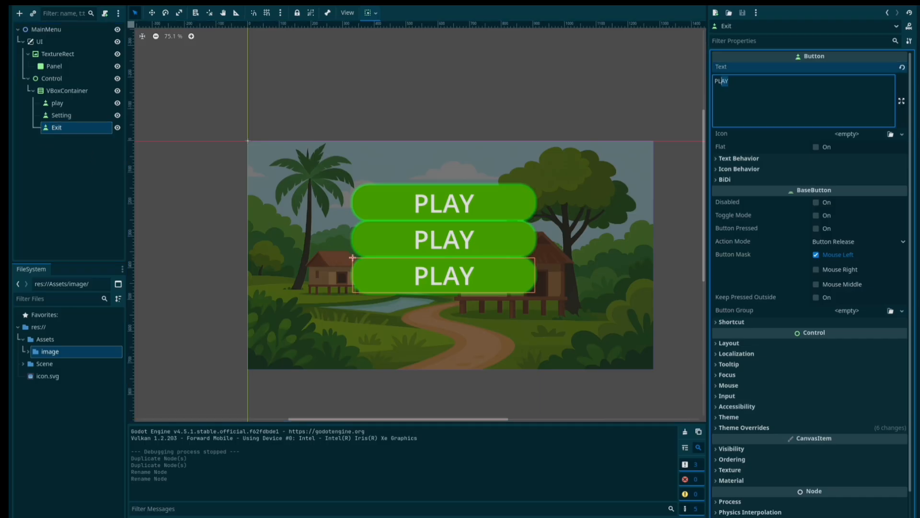
text(Exit)
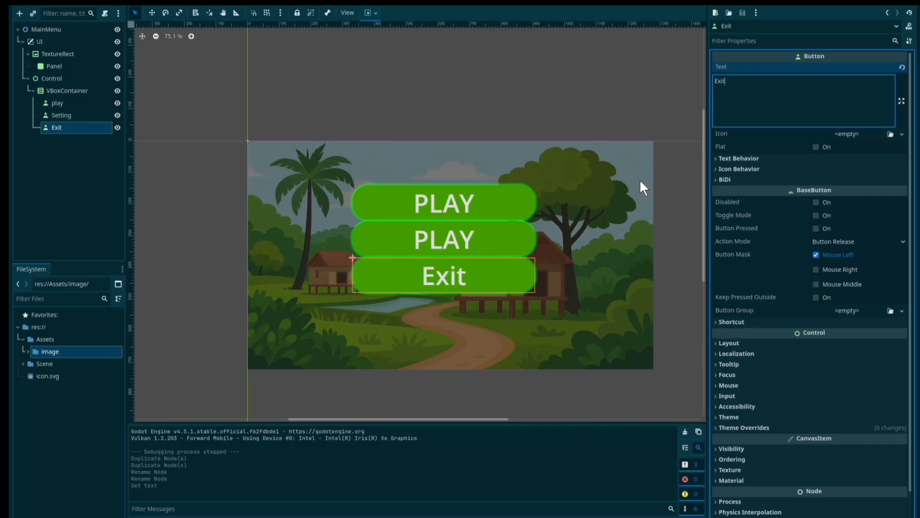
click(458, 235)
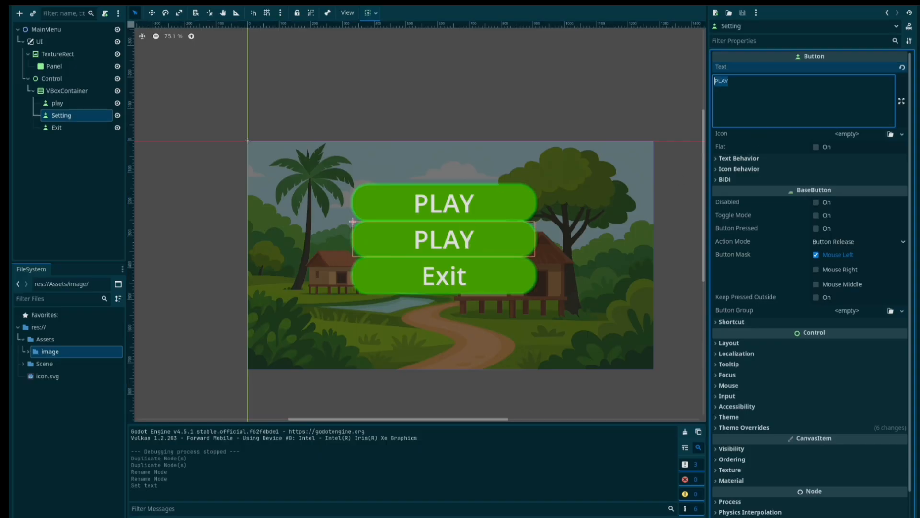
text(Setting)
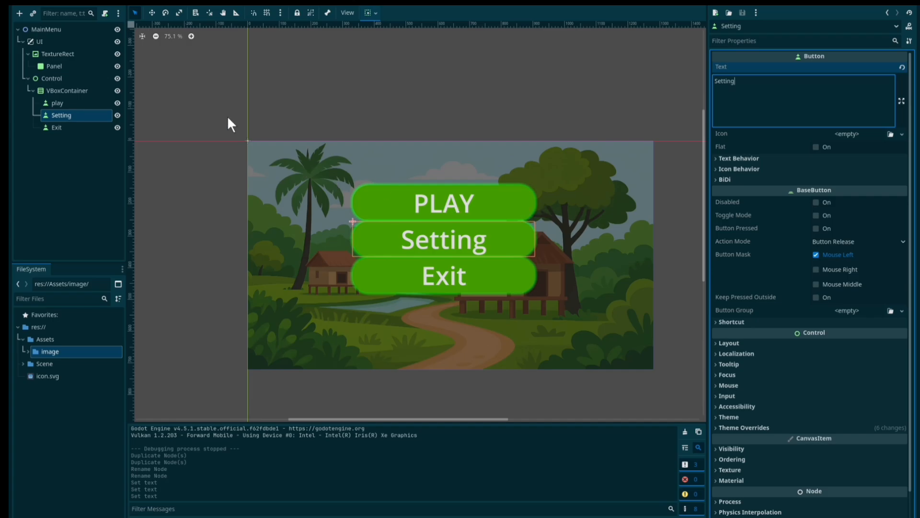
Change the play button's text to "Play" in mixed case.
click(451, 199)
scroll(813, 117, up, 10)
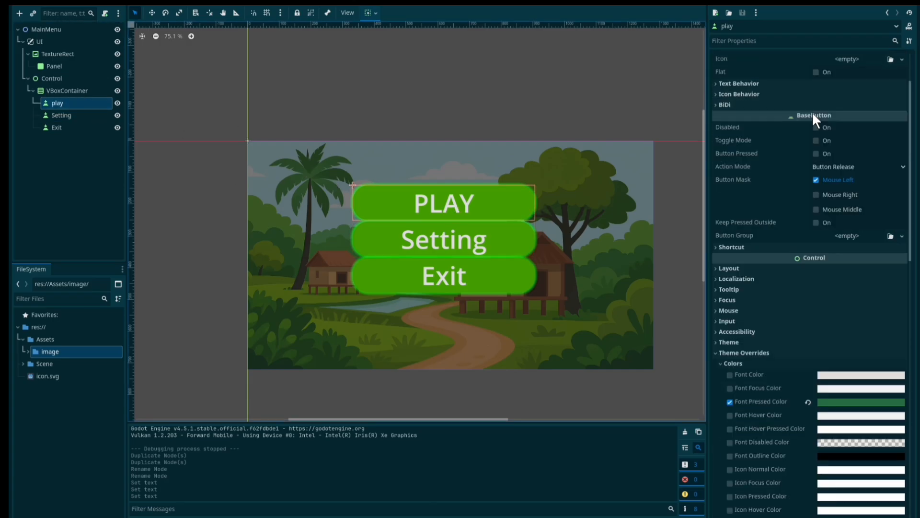
scroll(812, 112, up, 2)
drag(729, 65, 718, 65)
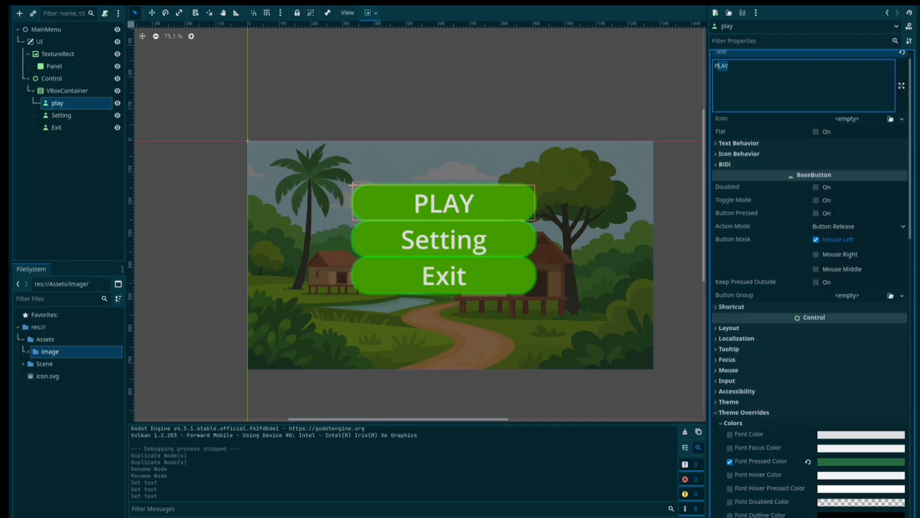
text(lay)
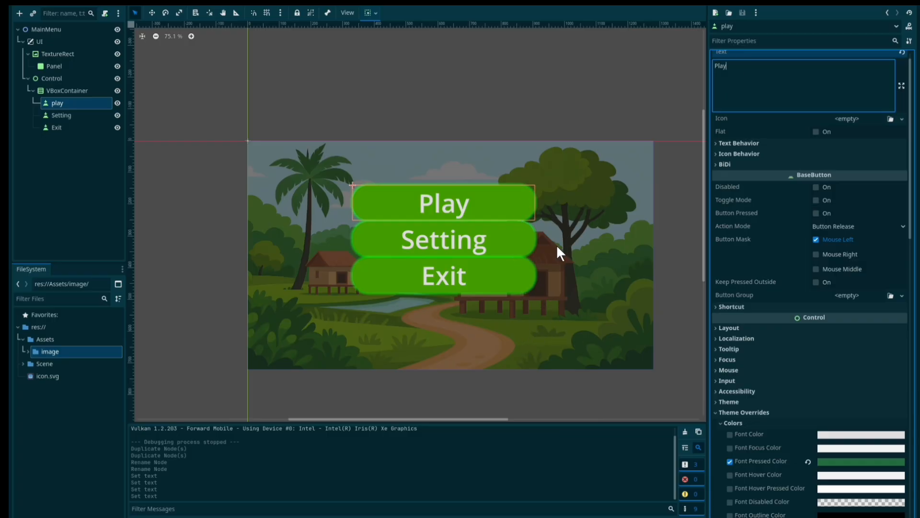
Enable the VBoxContainer's Separation constant override and set it to 20.
click(552, 306)
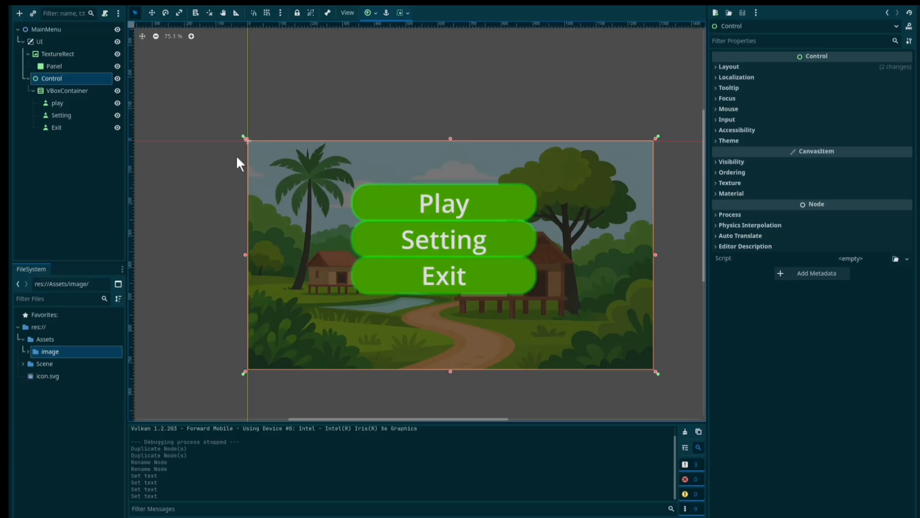
click(80, 92)
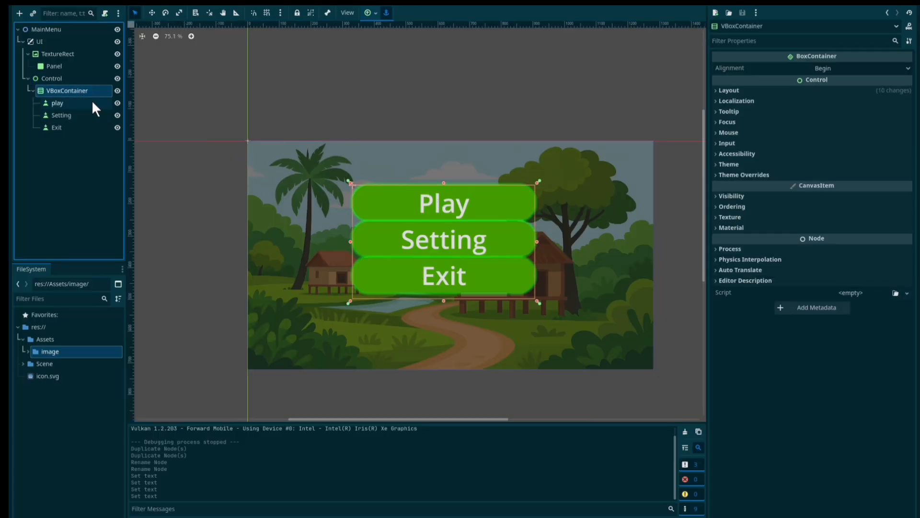
click(745, 175)
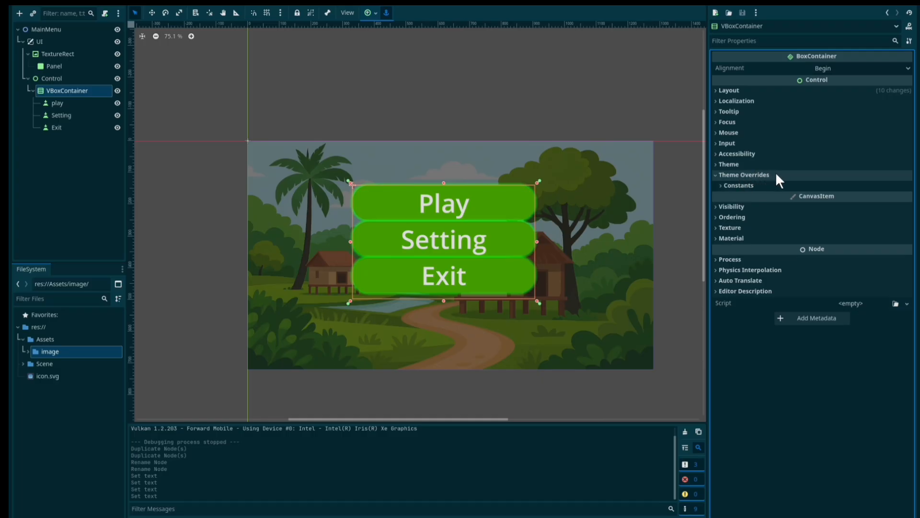
click(740, 186)
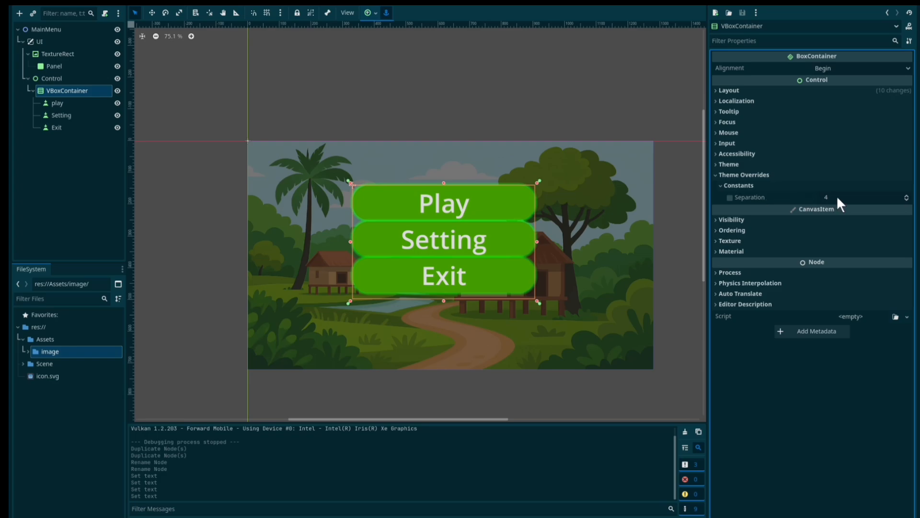
click(729, 196)
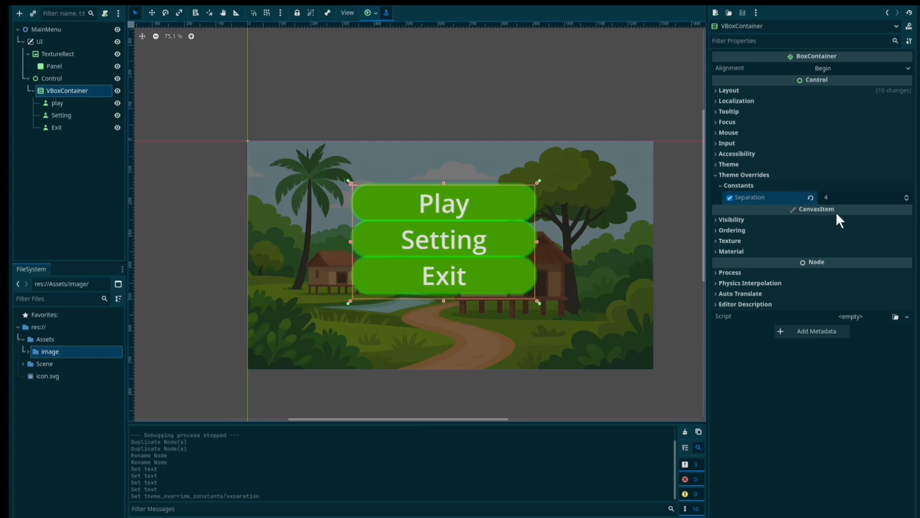
drag(838, 194, 858, 197)
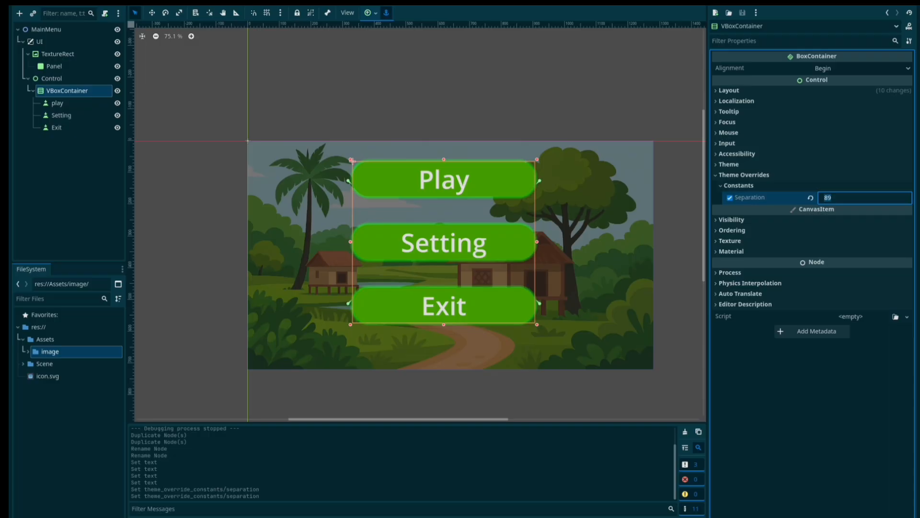
drag(825, 197, 796, 197)
text(20)
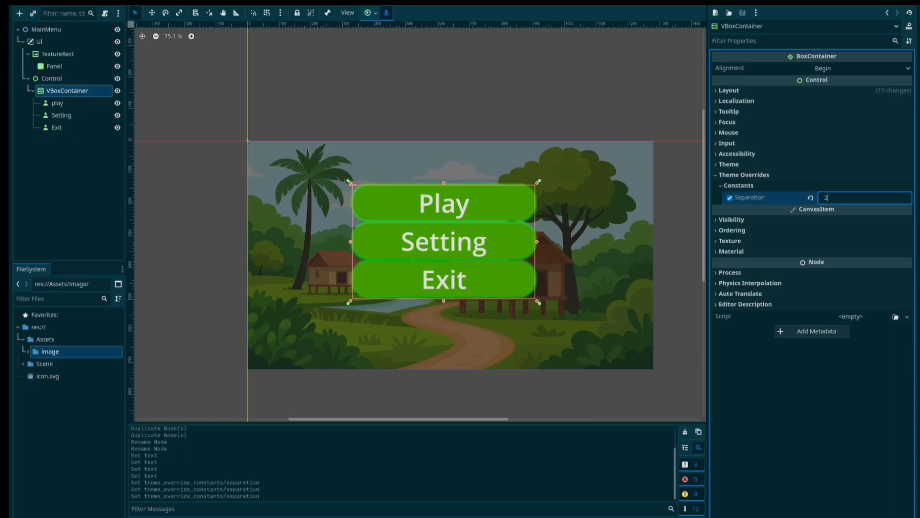
key(Return)
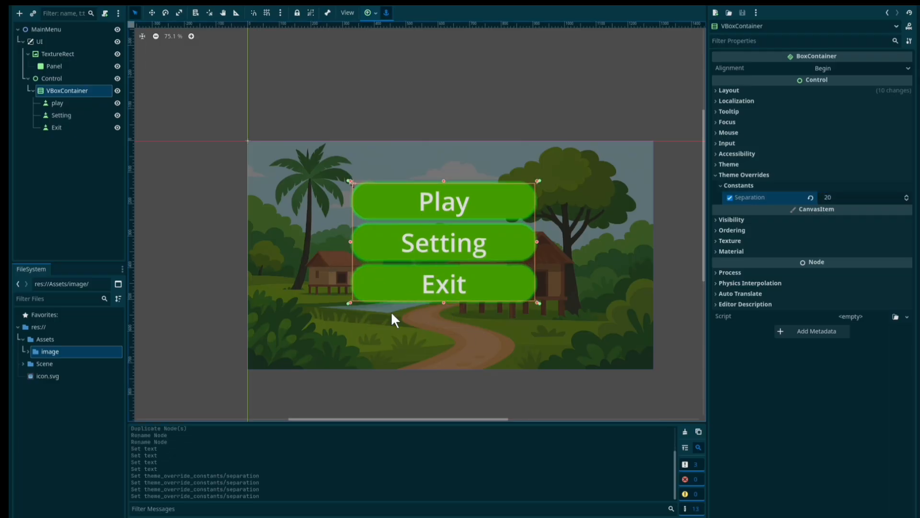